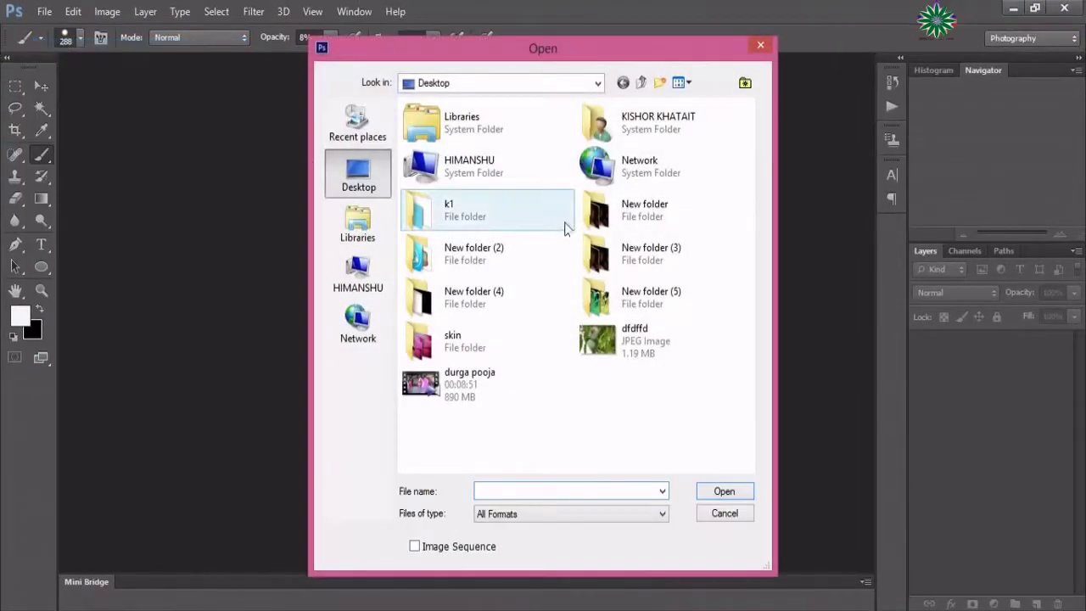
- Go into the k1 folder and select the mango photo mango-2562592_1920.jpg
double_click(468, 216)
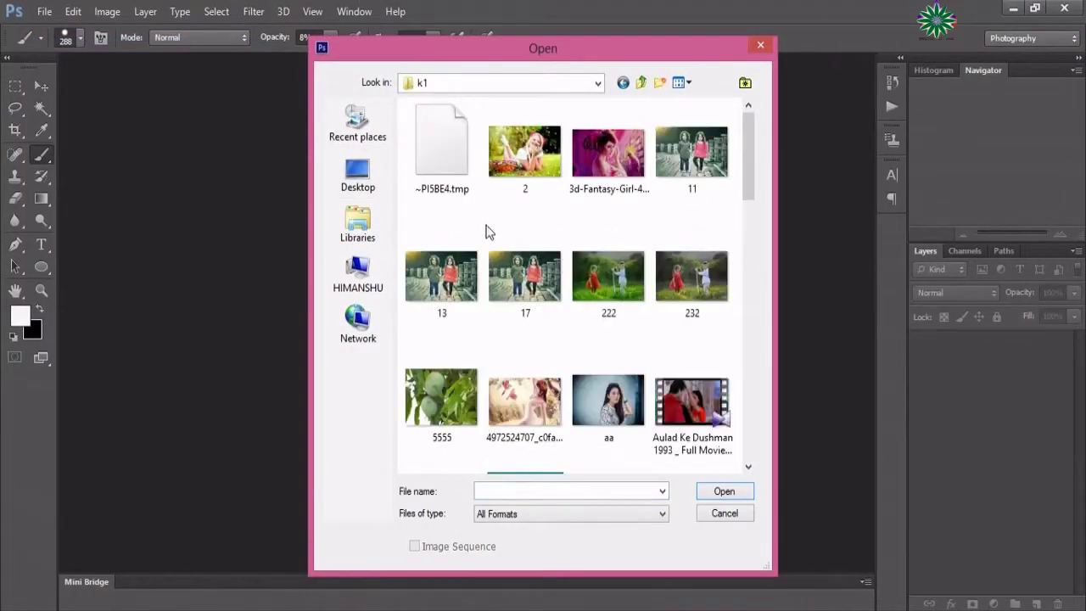
drag(745, 156, 751, 320)
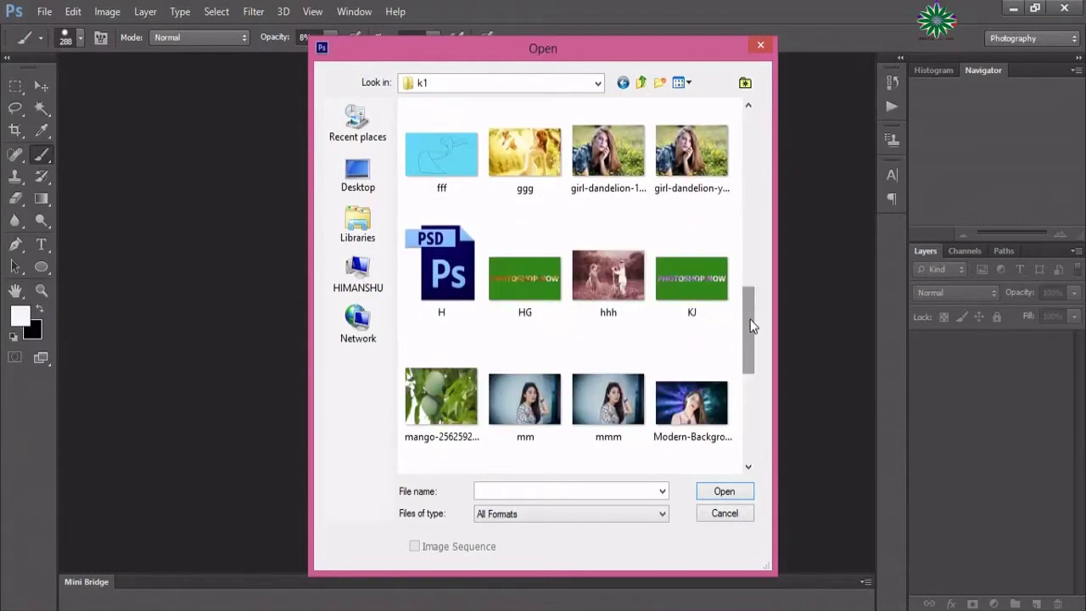
click(442, 392)
- Open the mango photo, then open 3d-Fantasy-Girl-4-Wallpaper-Background-Hd.jpg from k1
double_click(443, 392)
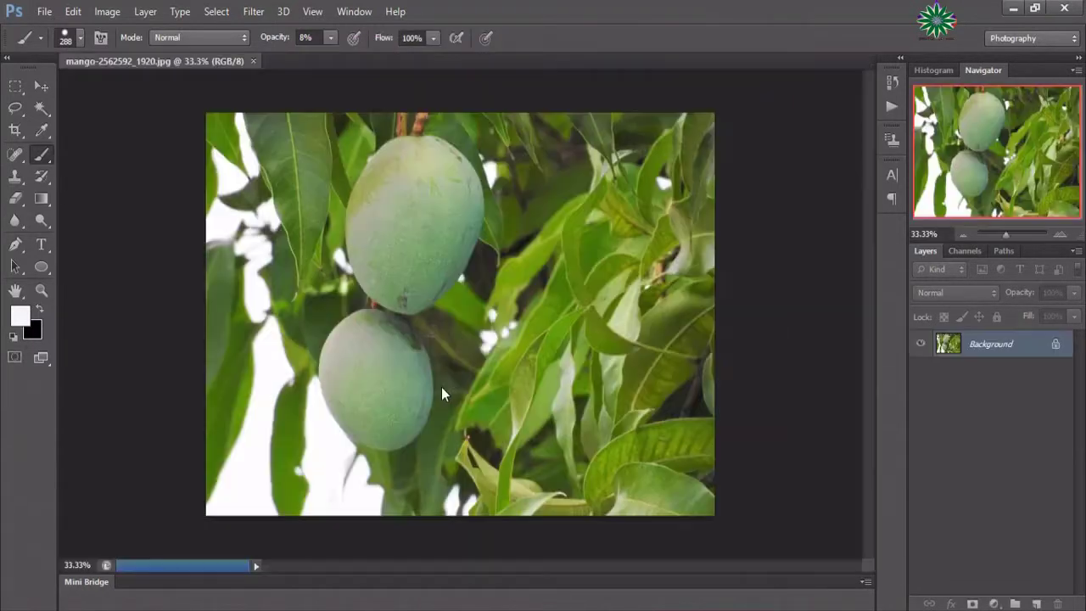
click(43, 12)
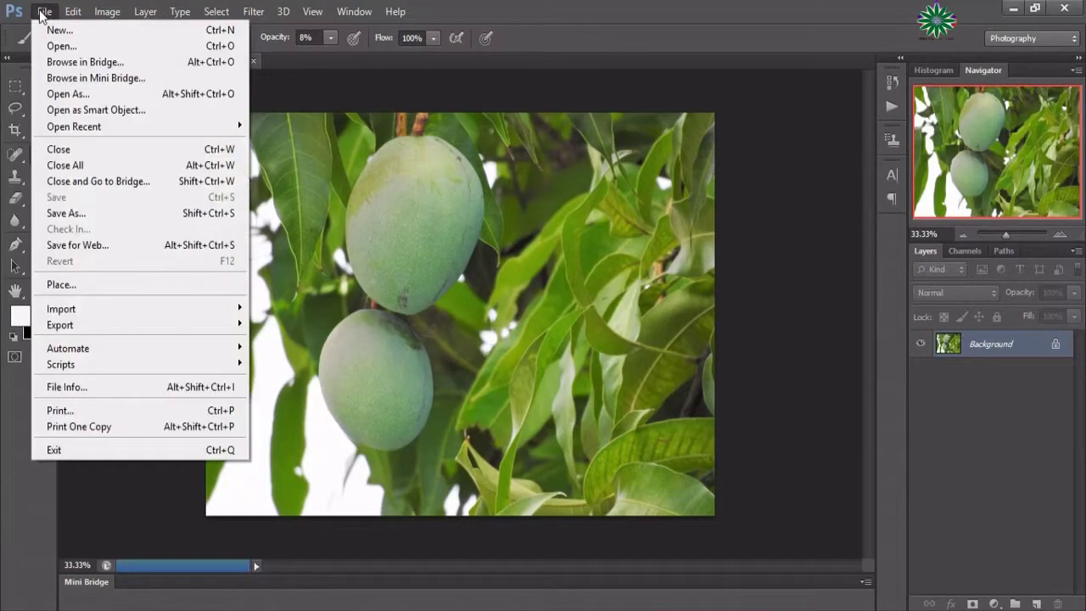
click(59, 44)
drag(751, 242, 747, 186)
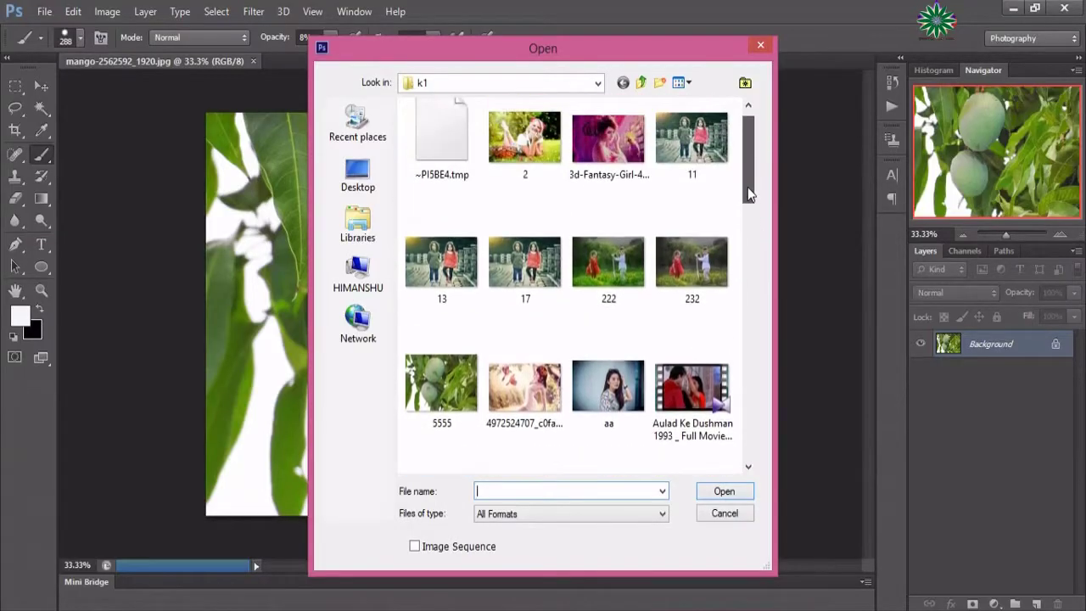
click(609, 162)
double_click(608, 158)
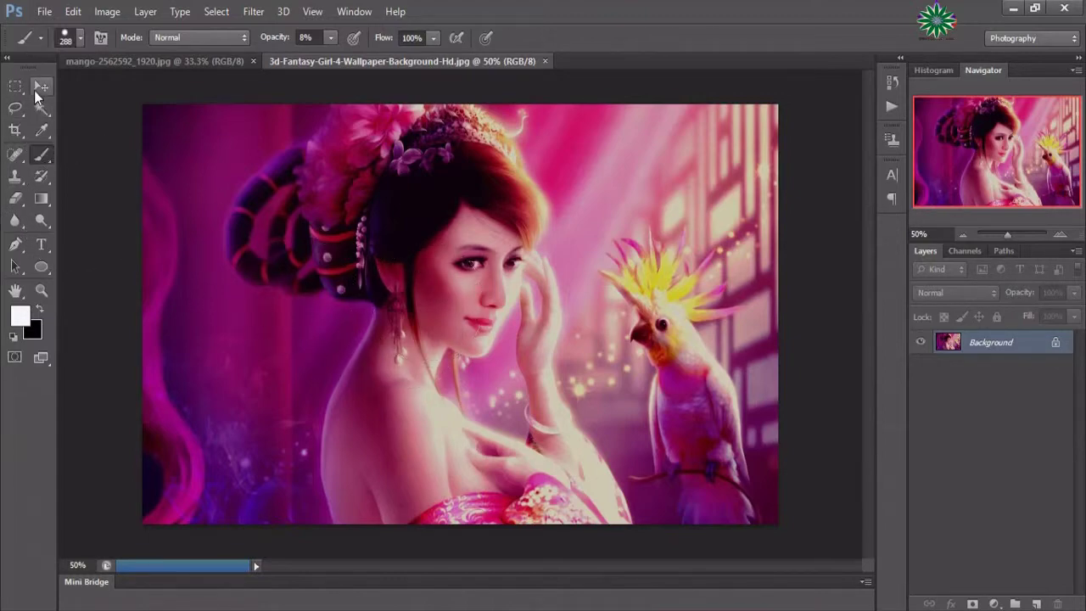
click(40, 89)
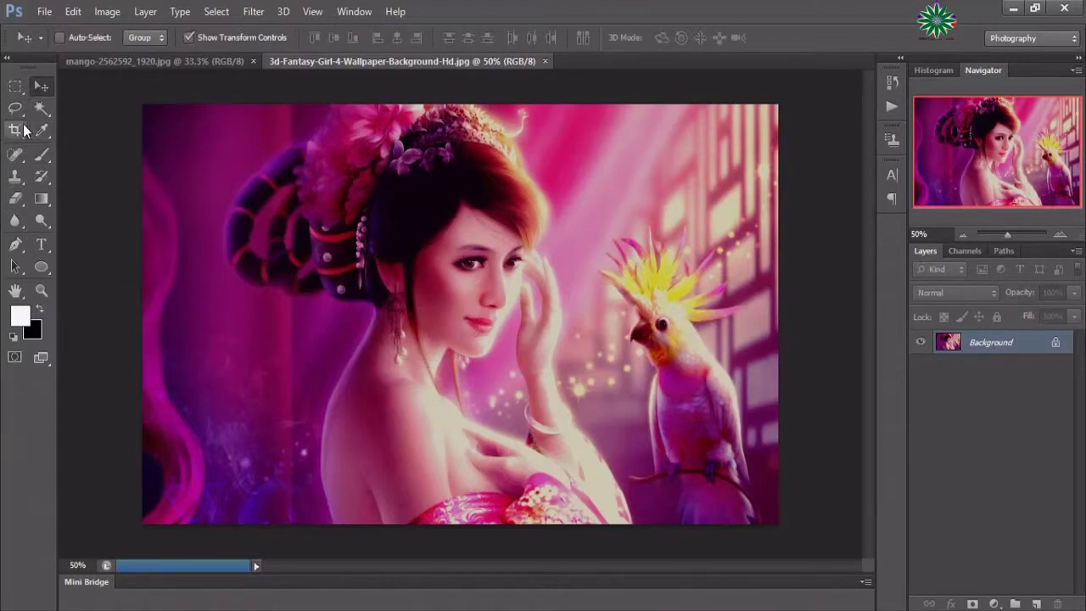
- With the Pen tool, trace the hair's left edge, down the shoulder and along the bottom edge
click(16, 245)
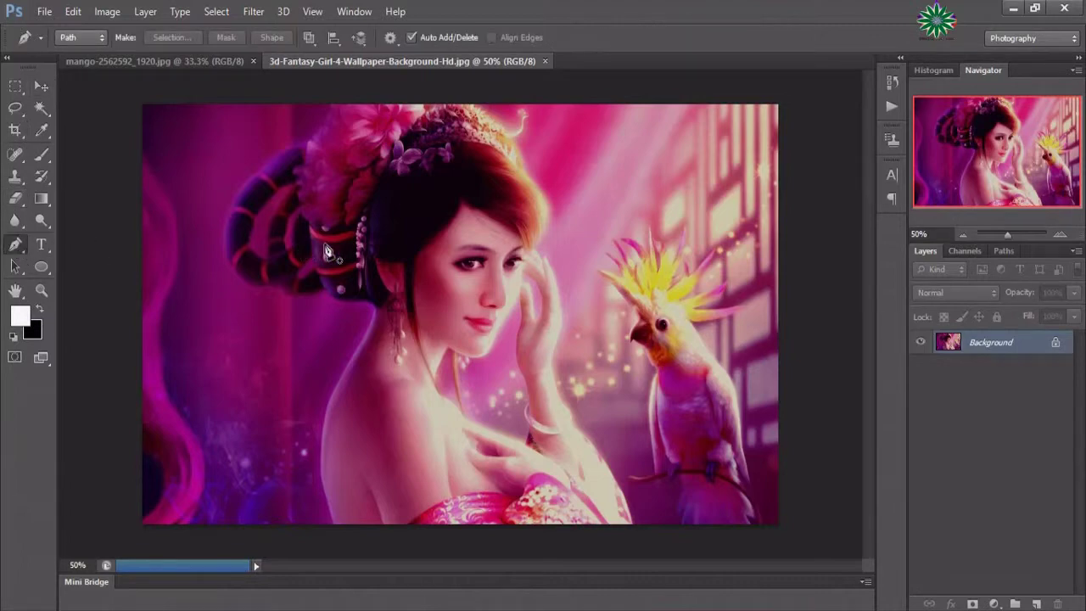
click(227, 214)
click(226, 246)
click(236, 277)
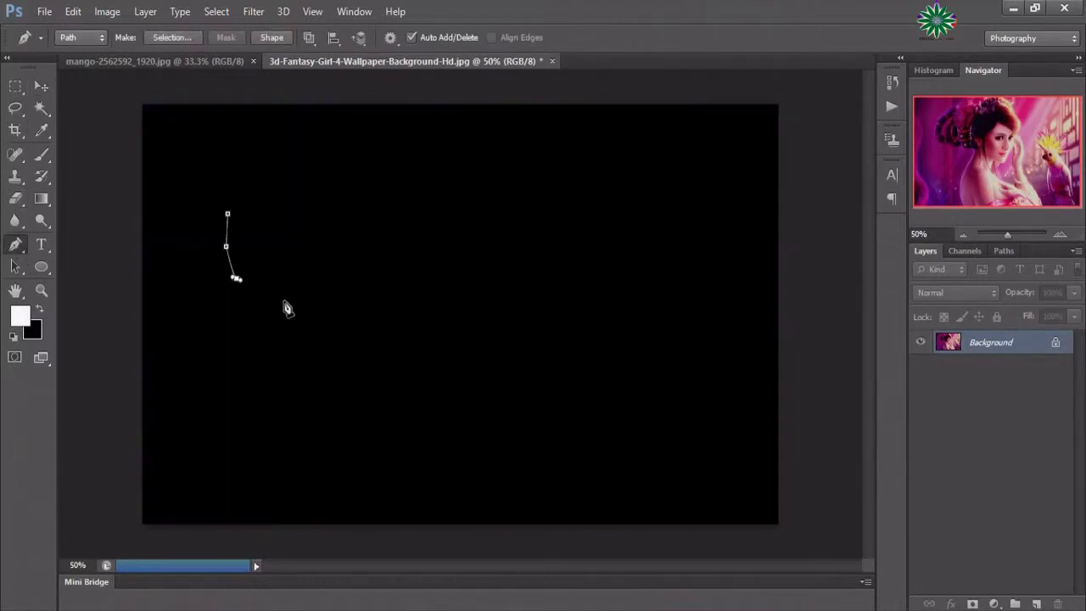
click(316, 298)
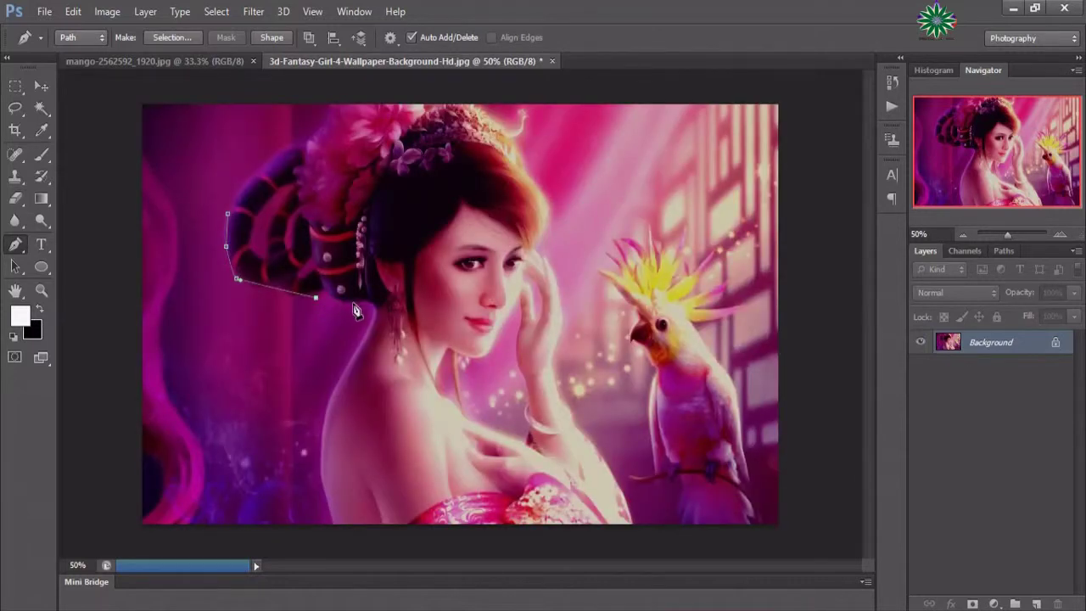
click(353, 303)
click(367, 313)
click(362, 353)
click(335, 395)
click(321, 441)
click(325, 512)
click(336, 528)
click(635, 527)
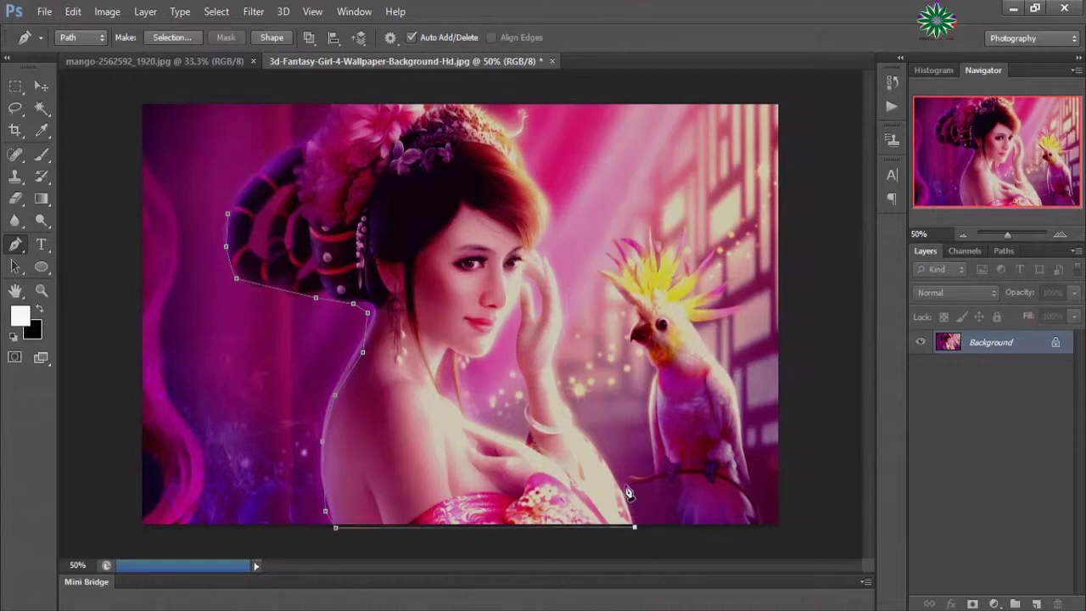
- Continue the path up the arm, hand and hair, across the top, closing it at the start
click(589, 435)
click(565, 404)
click(550, 355)
click(561, 318)
click(555, 270)
click(553, 261)
click(536, 248)
click(539, 228)
click(547, 209)
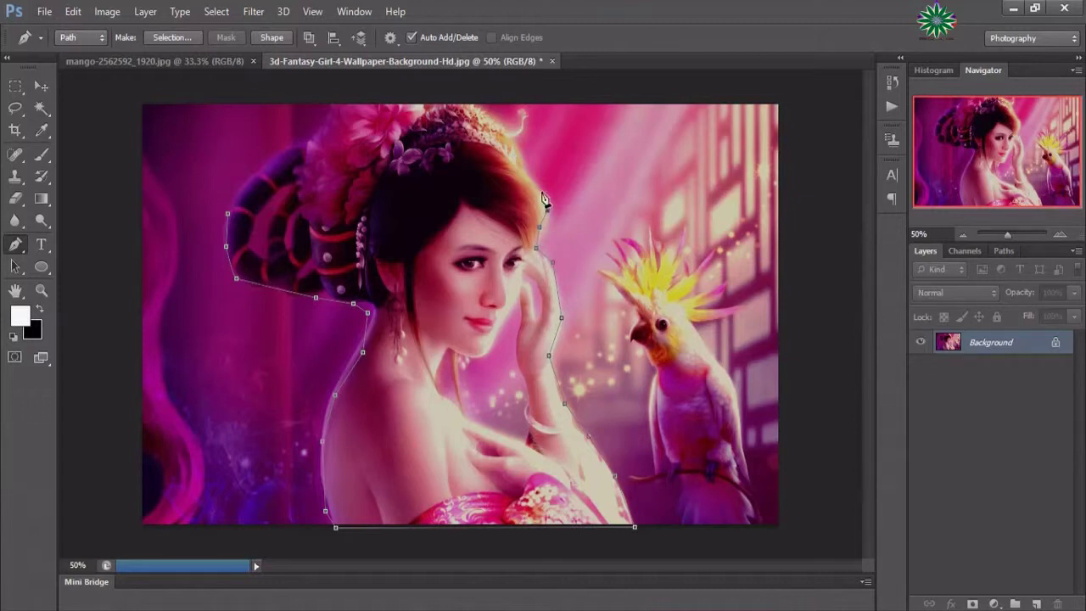
click(534, 180)
click(520, 162)
click(501, 126)
click(468, 102)
click(329, 102)
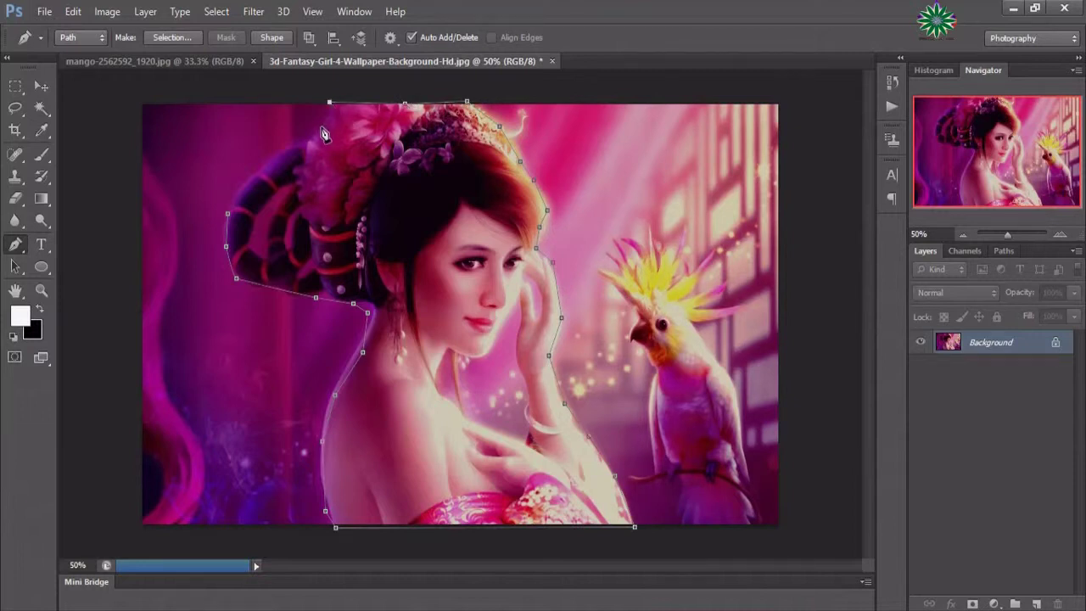
click(320, 129)
click(307, 145)
click(283, 148)
click(262, 166)
click(243, 180)
click(227, 213)
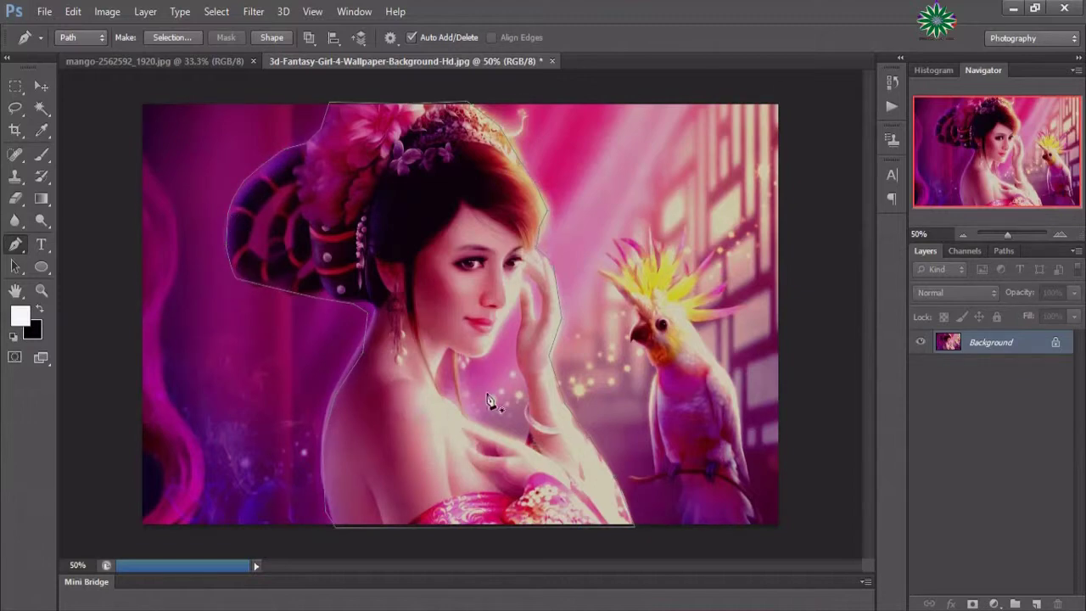
- Trace a separate closed path around the gap between the woman's neck and hand
click(439, 391)
click(464, 414)
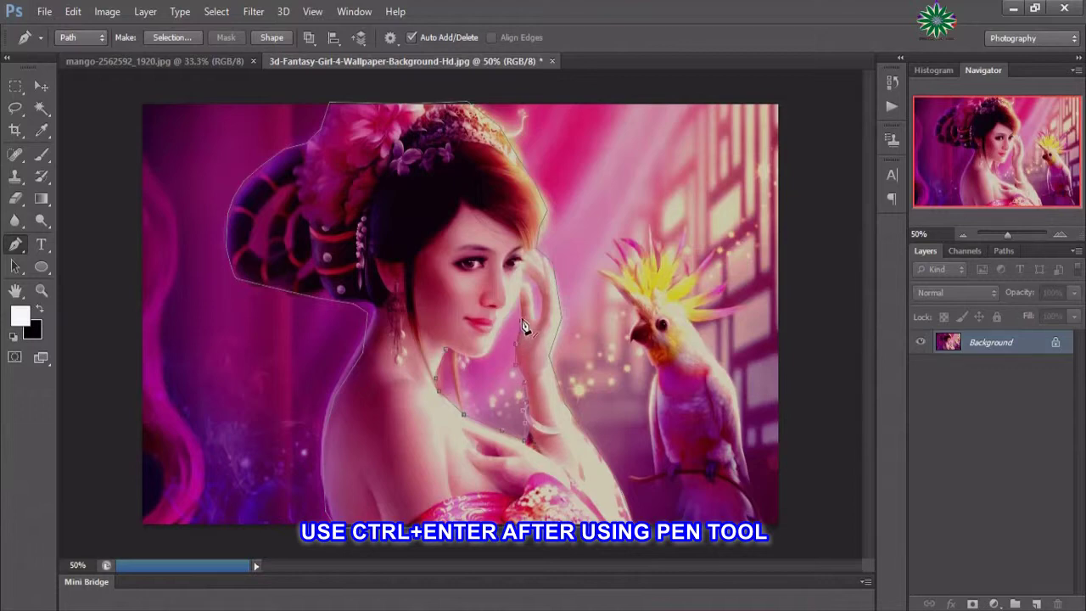
click(517, 293)
click(511, 314)
click(494, 343)
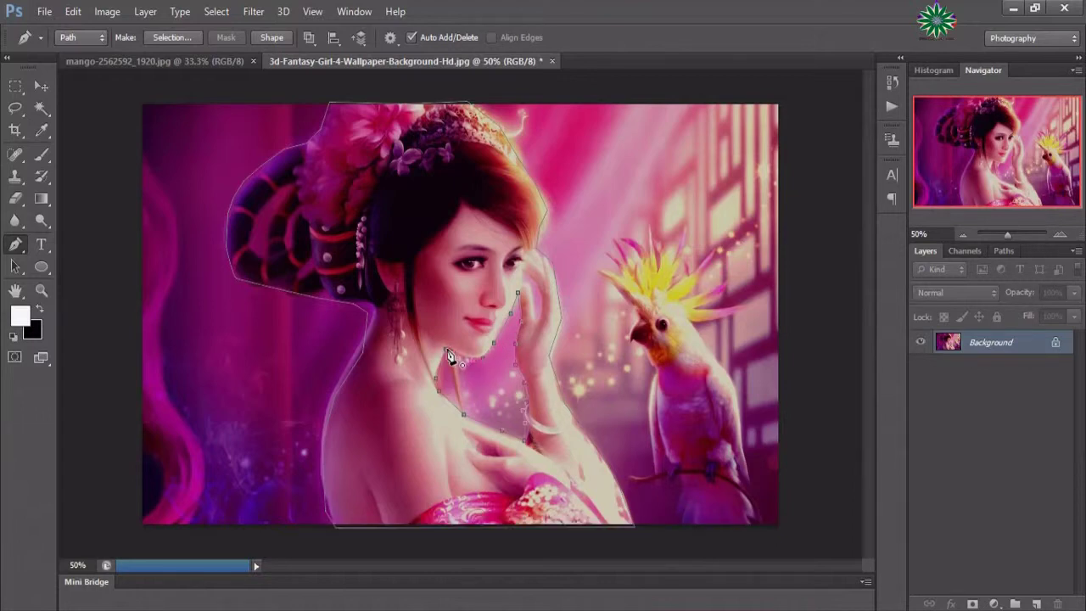
click(450, 355)
- Turn the path into a selection and drag the cut-out woman onto the mango photo
key(ctrl+Return)
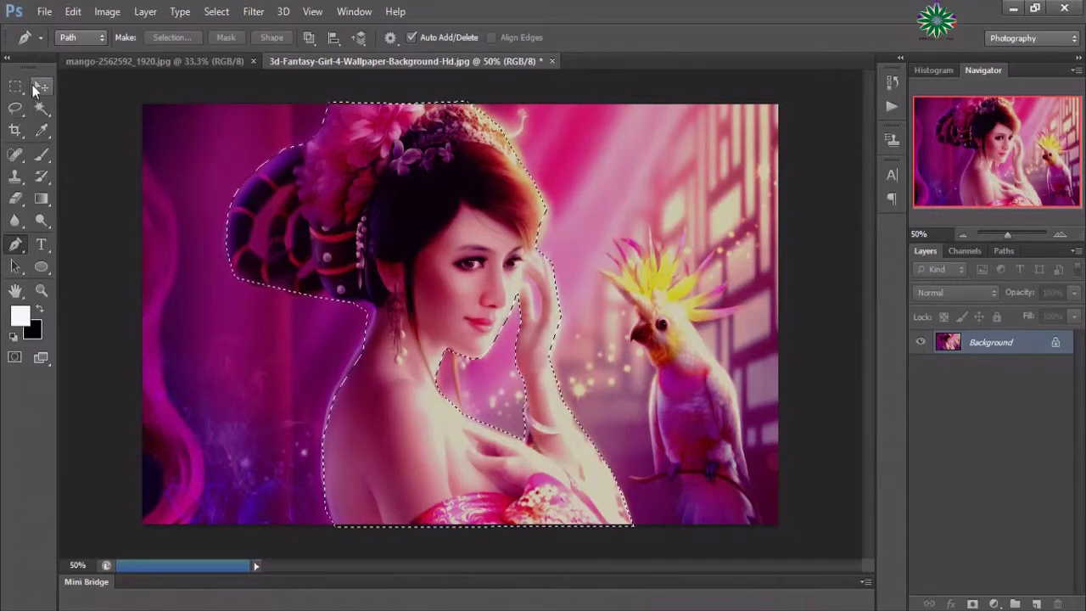
click(38, 88)
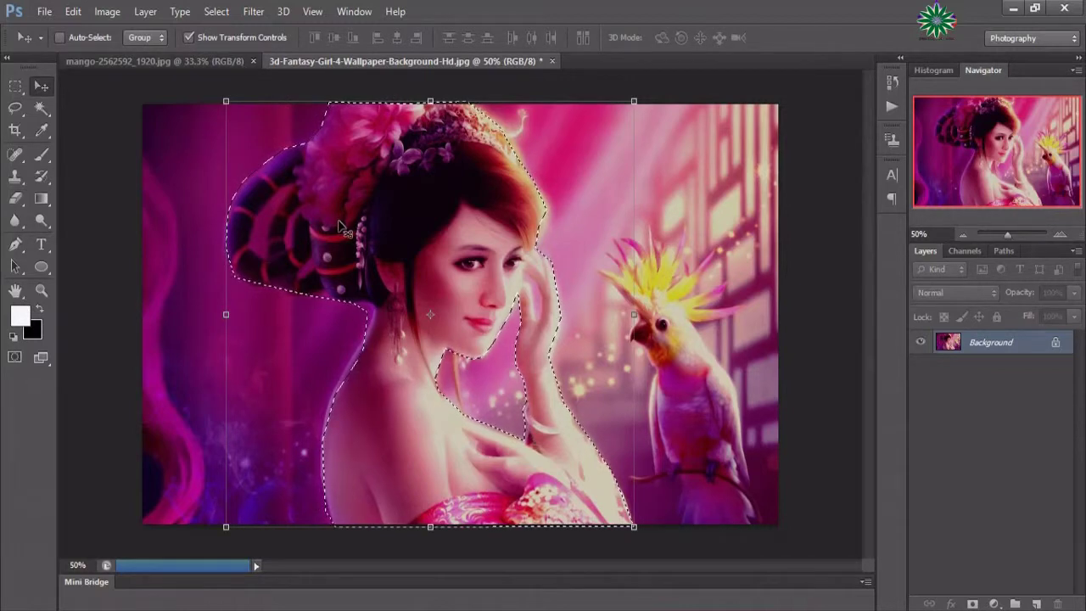
drag(339, 225, 188, 72)
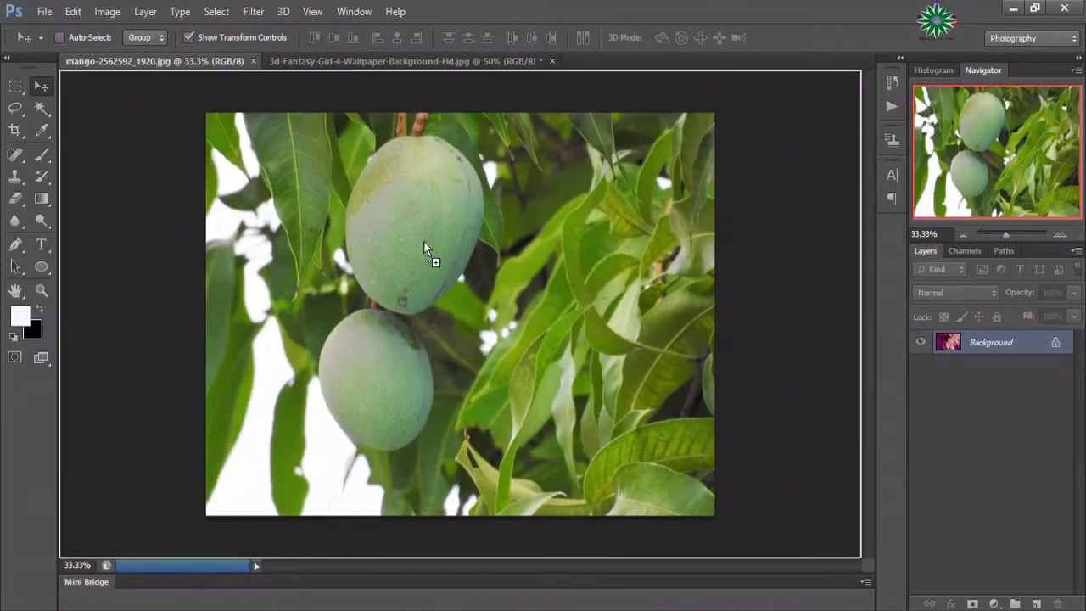
drag(185, 67, 427, 246)
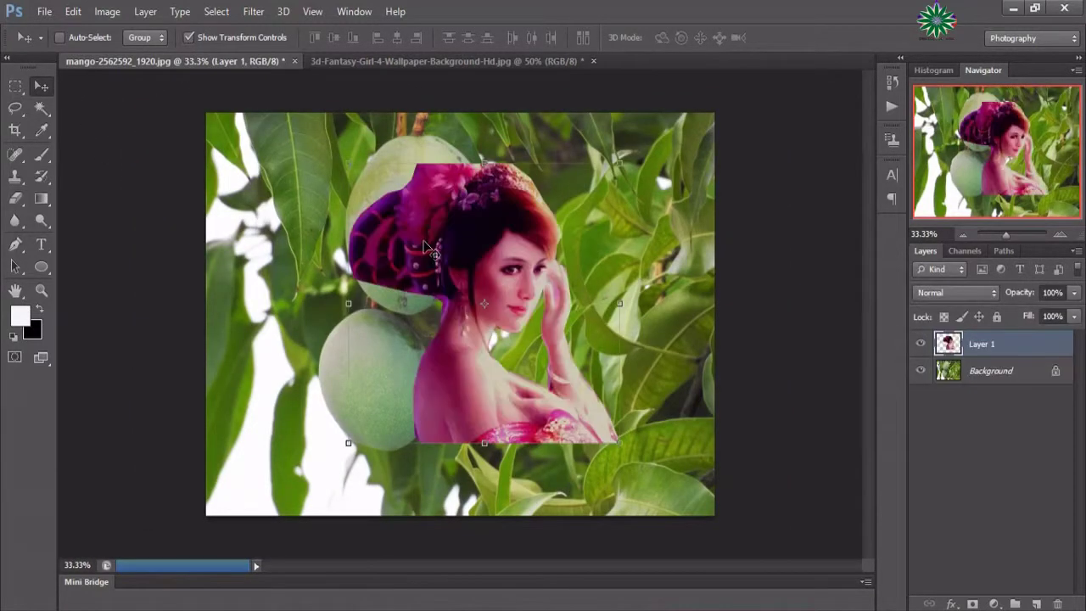
drag(497, 272, 417, 249)
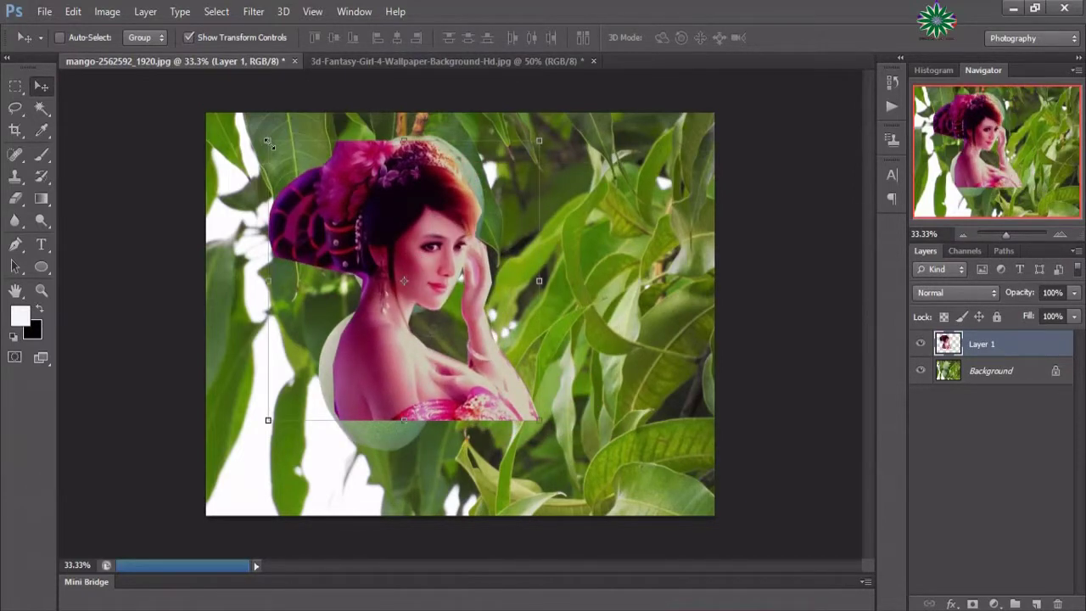
- Shrink the woman to mango size, tilt her about 11° clockwise, and place her over the upper mango
drag(268, 141, 311, 182)
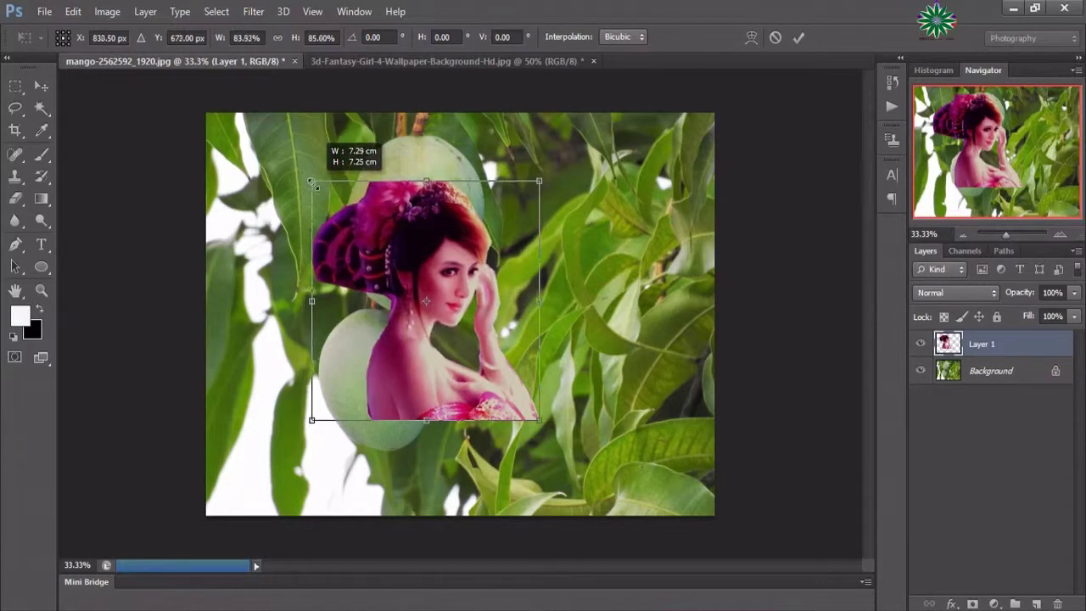
drag(280, 258, 290, 230)
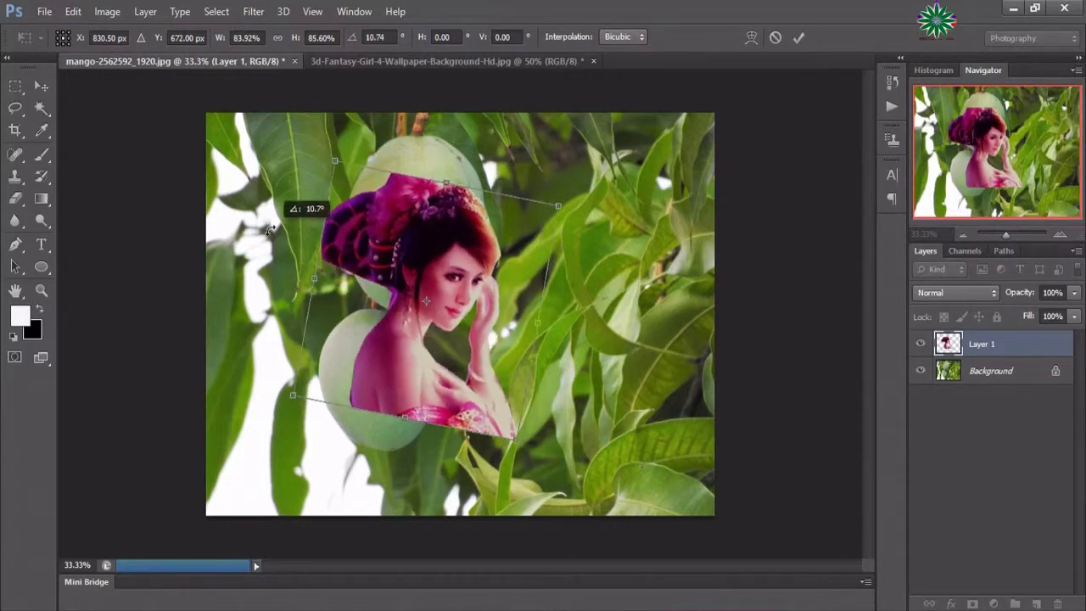
drag(442, 298, 430, 248)
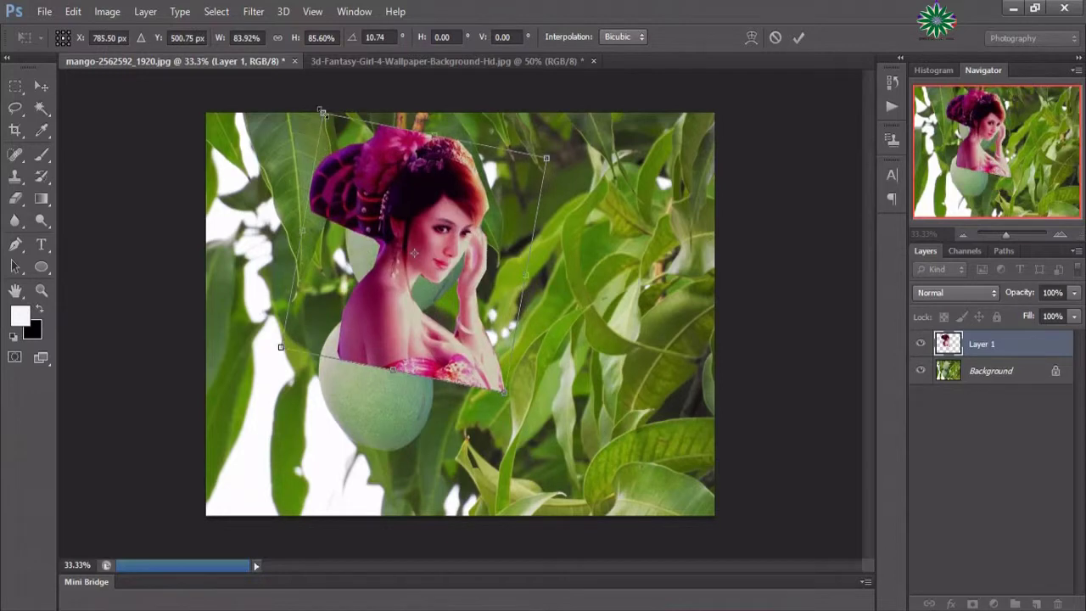
drag(323, 111, 369, 199)
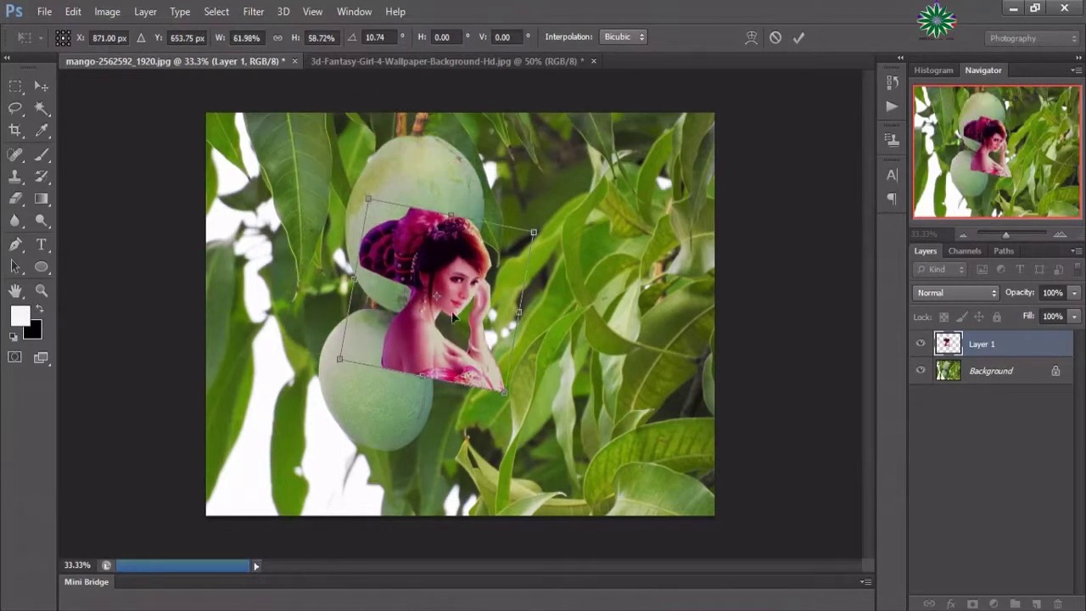
drag(453, 317, 436, 256)
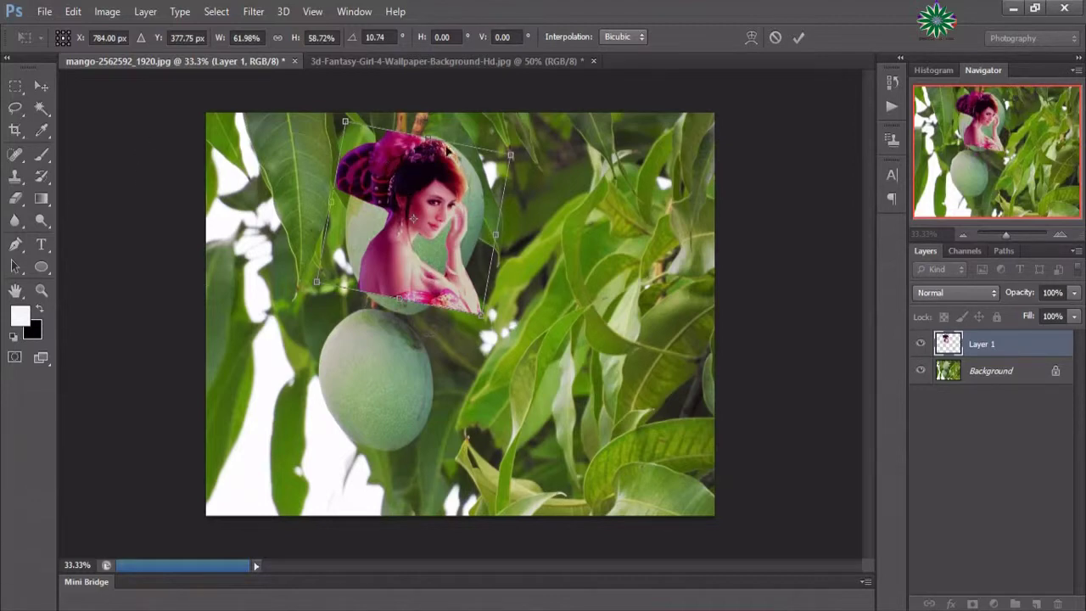
drag(346, 123, 351, 144)
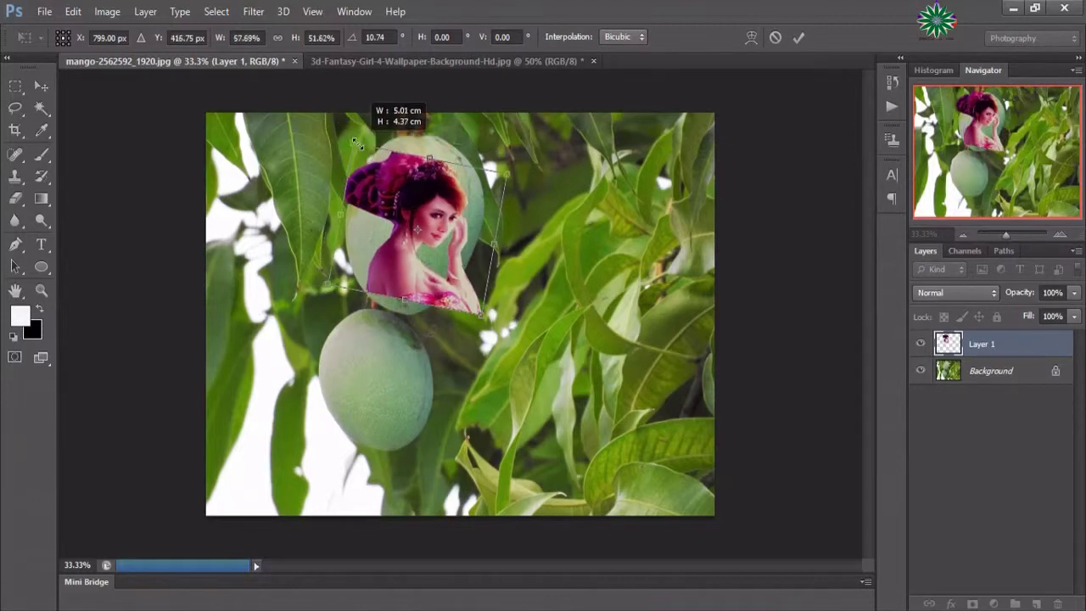
drag(441, 204, 437, 188)
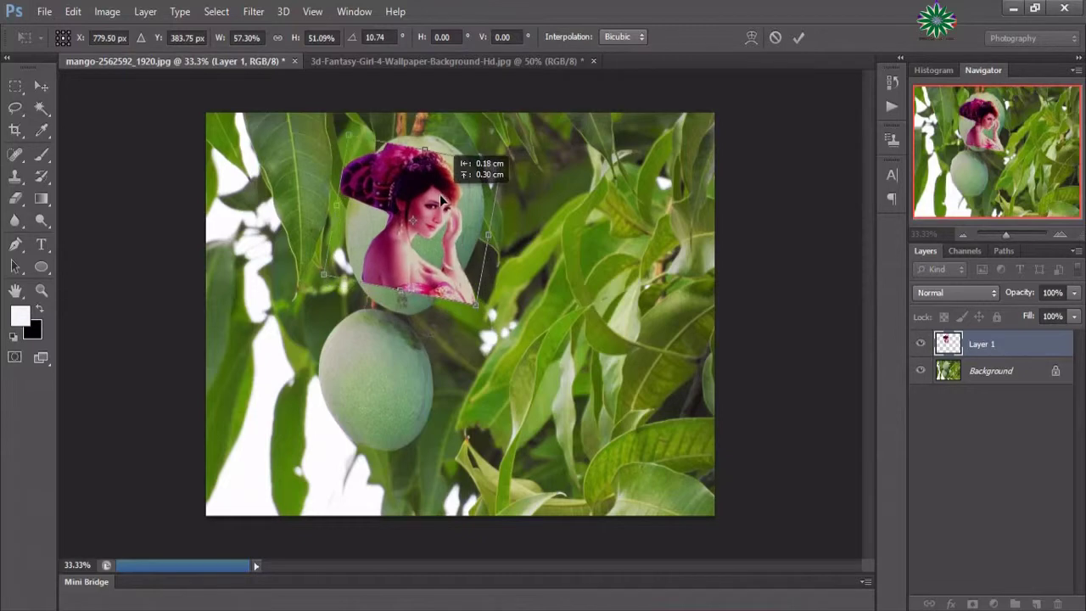
key(Return)
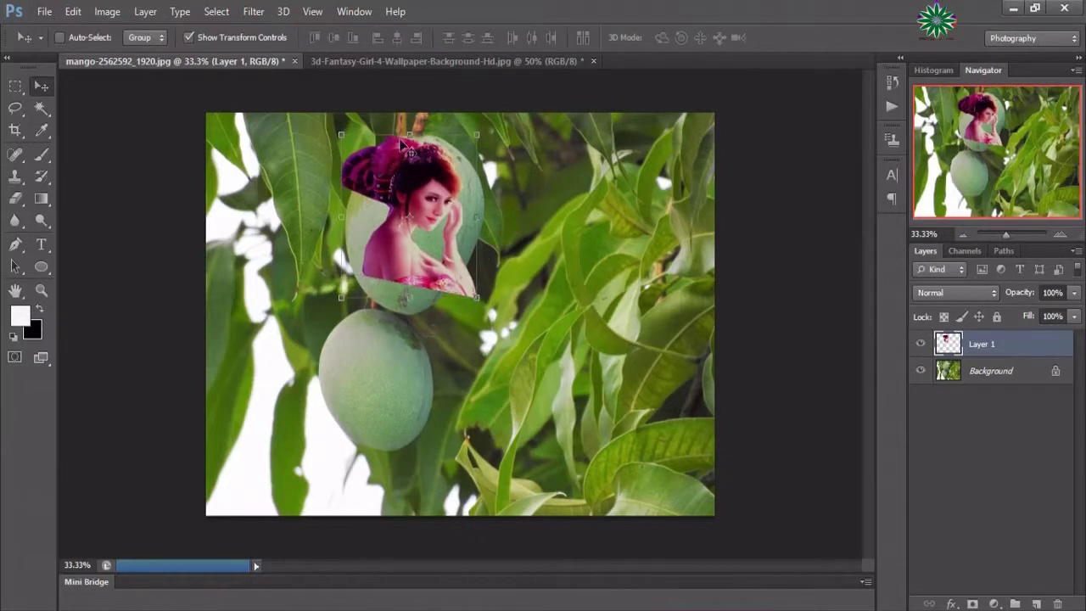
- Reduce her height slightly and narrow her width to 76.70%
drag(407, 133, 410, 152)
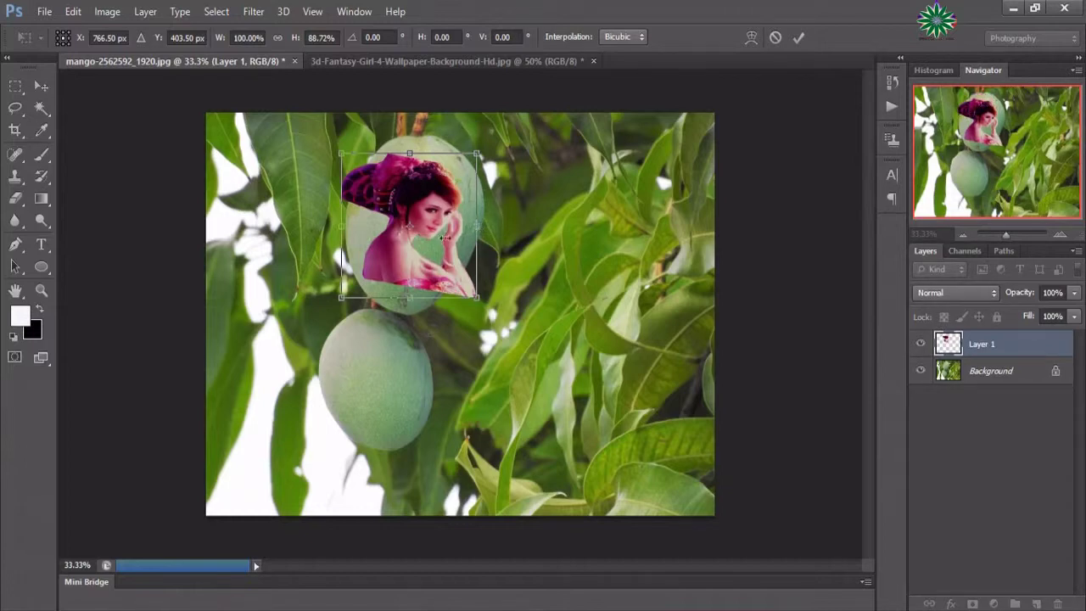
mouse_move(477, 225)
mouse_down()
mouse_move(445, 226)
mouse_move(439, 215)
mouse_up()
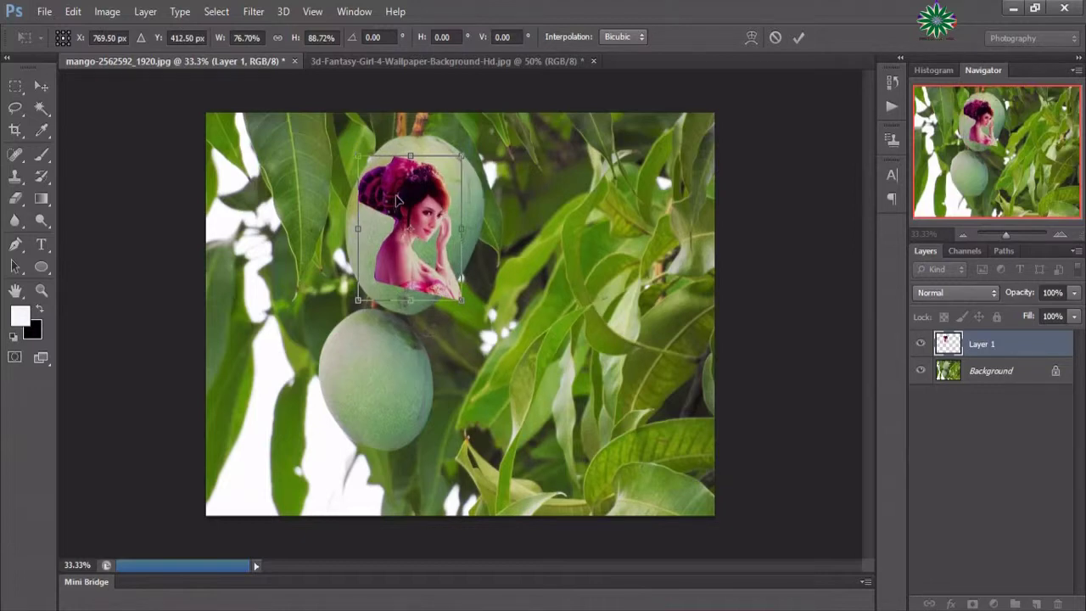
key(Return)
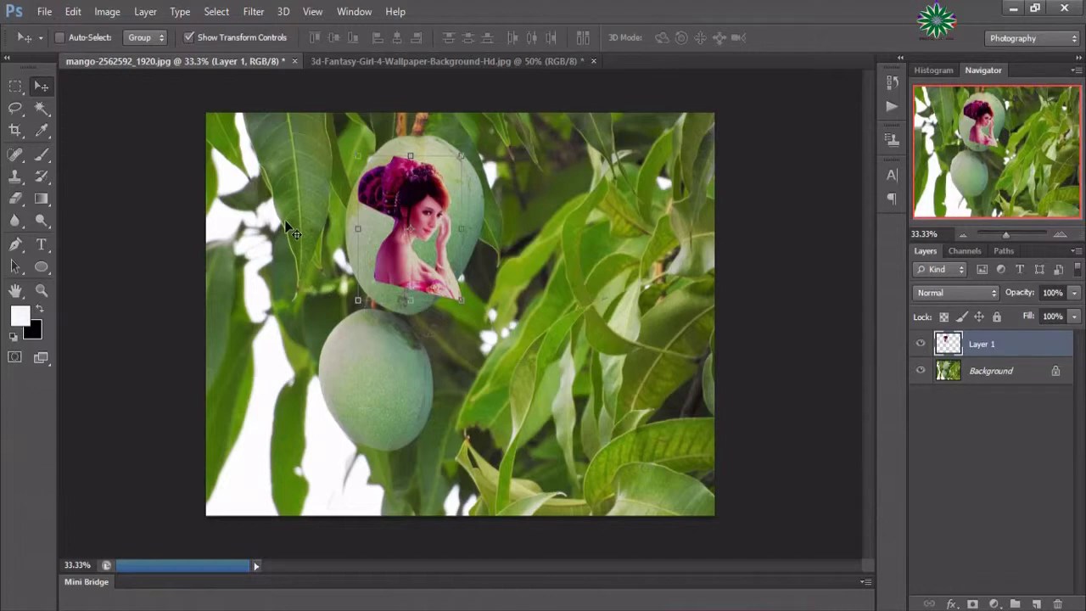
- Zoom to 200% on the upper mango to inspect the girl's edges, then back out to 100%
click(41, 291)
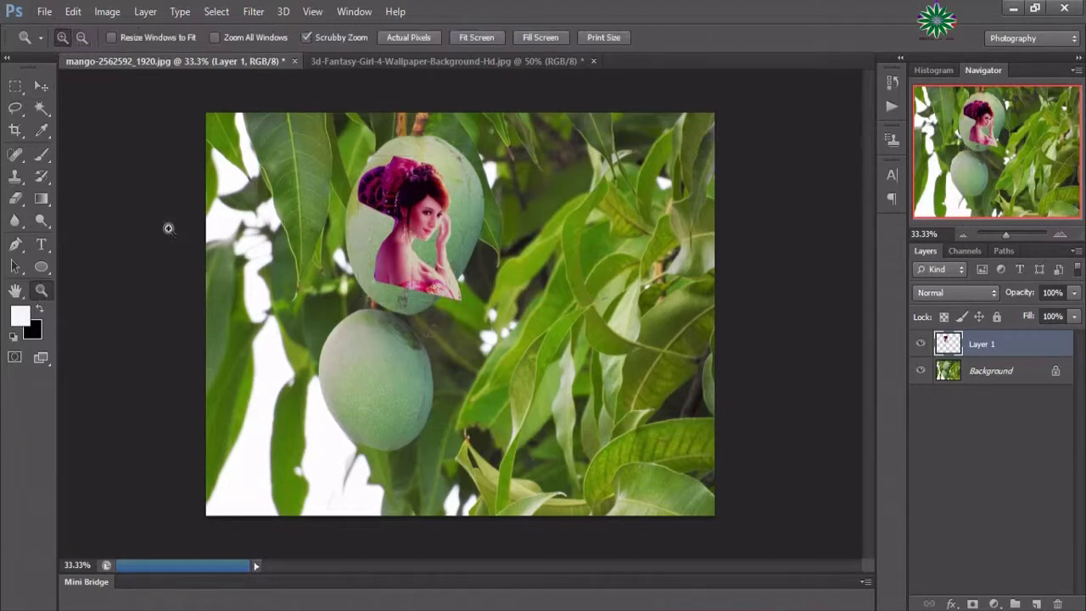
click(380, 399)
click(405, 341)
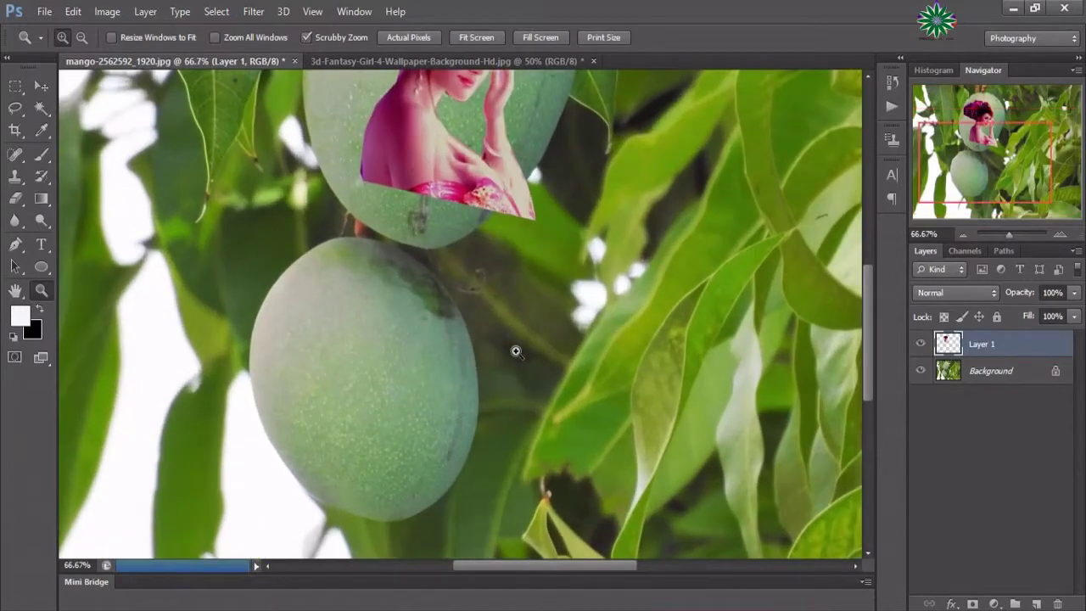
click(553, 376)
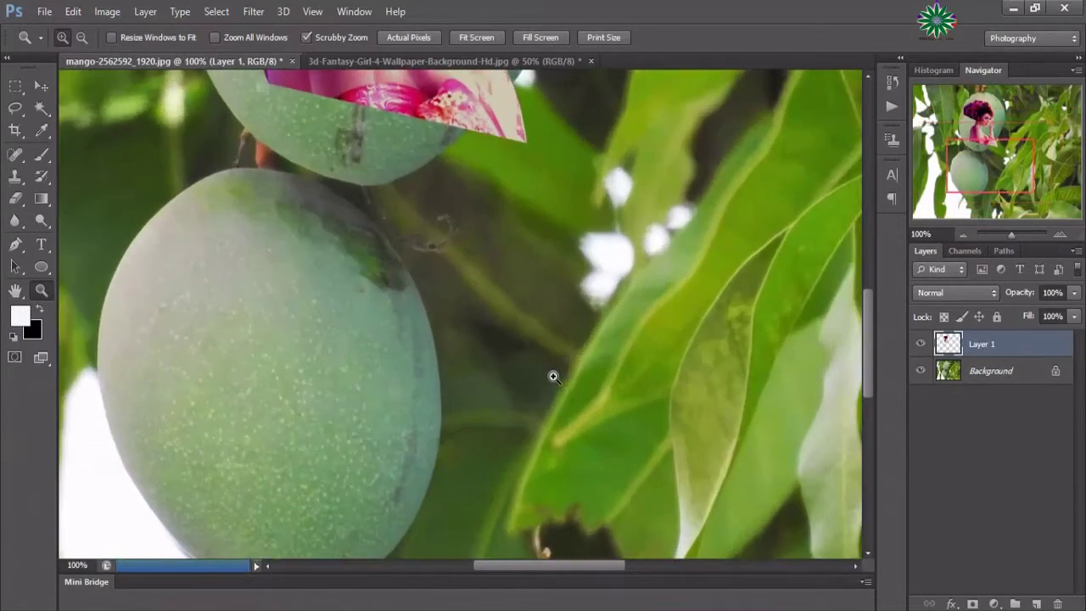
click(552, 376)
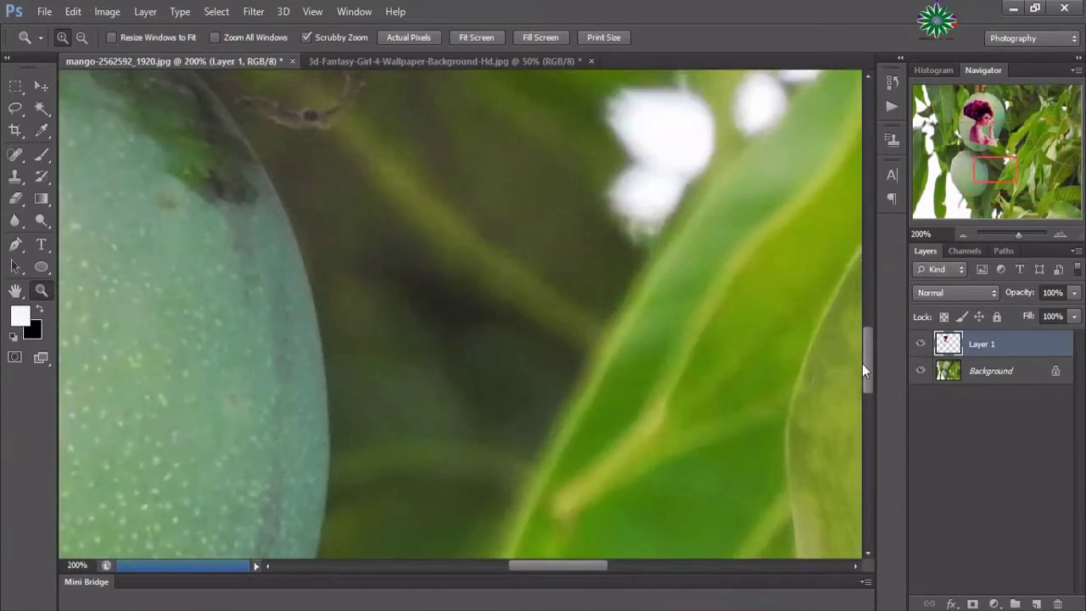
drag(866, 365, 849, 259)
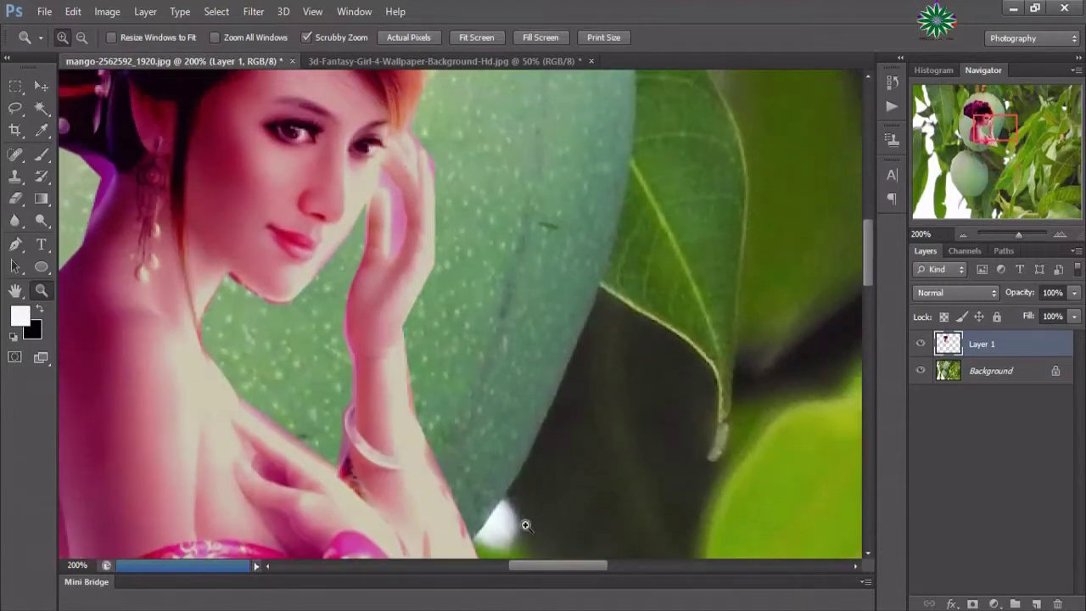
drag(548, 565, 497, 574)
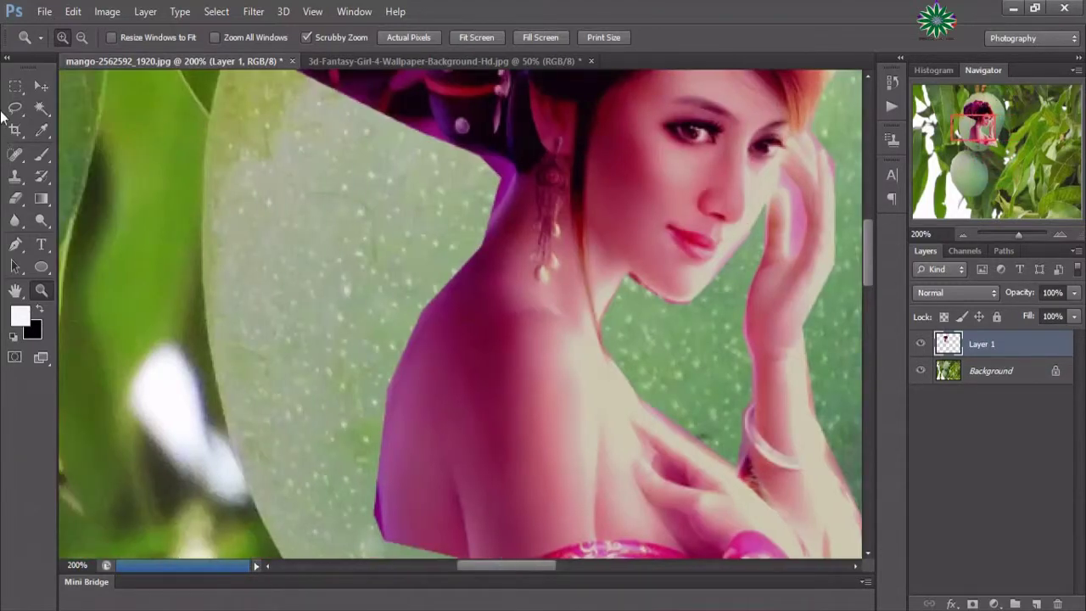
click(81, 38)
click(594, 193)
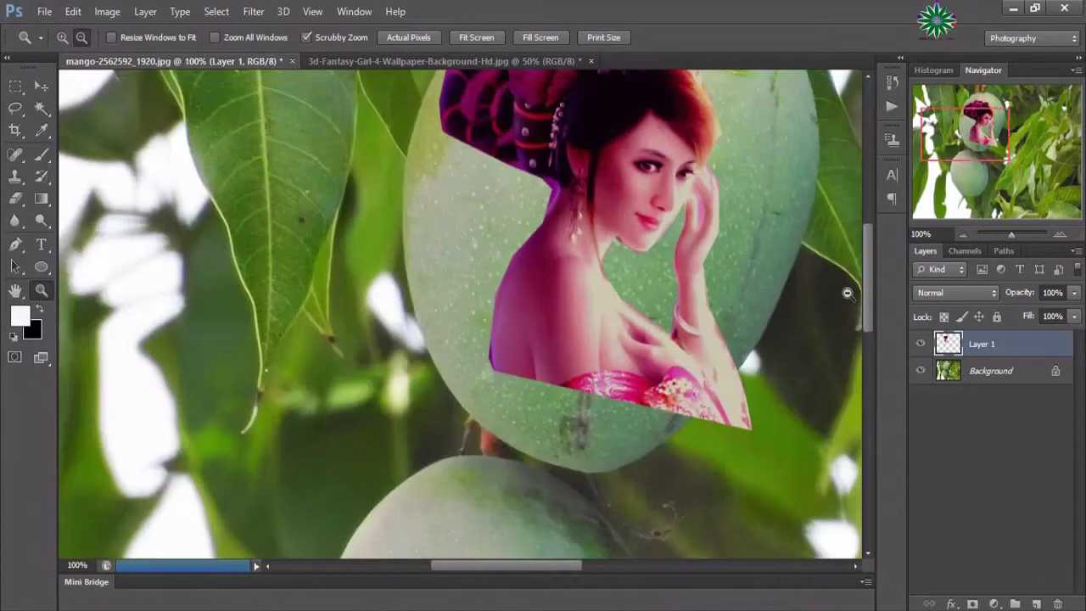
scroll(804, 337, up, 2)
scroll(804, 337, up, 1)
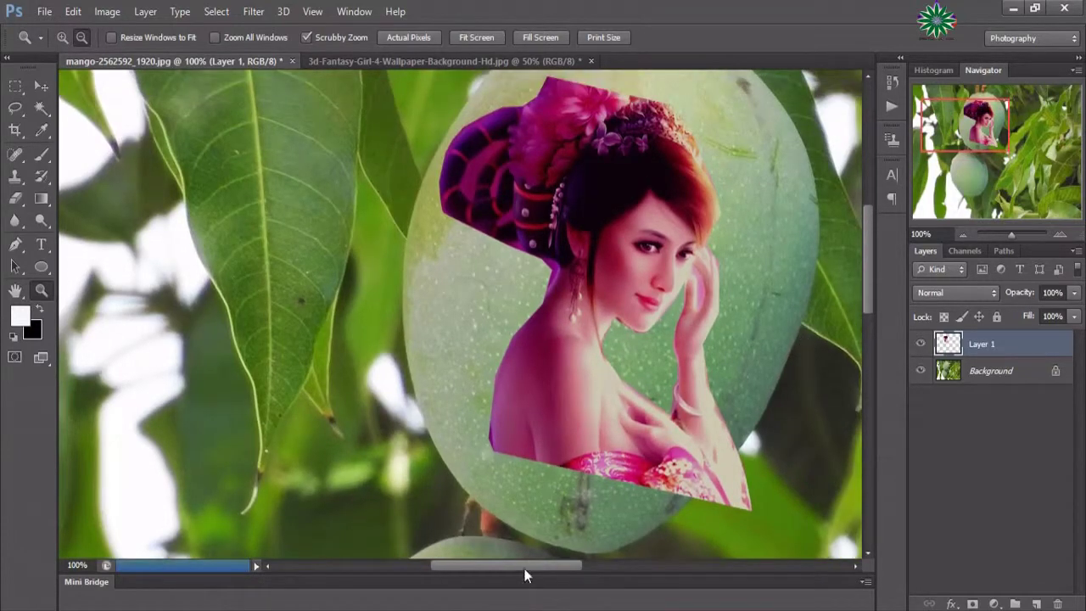
drag(526, 567, 575, 565)
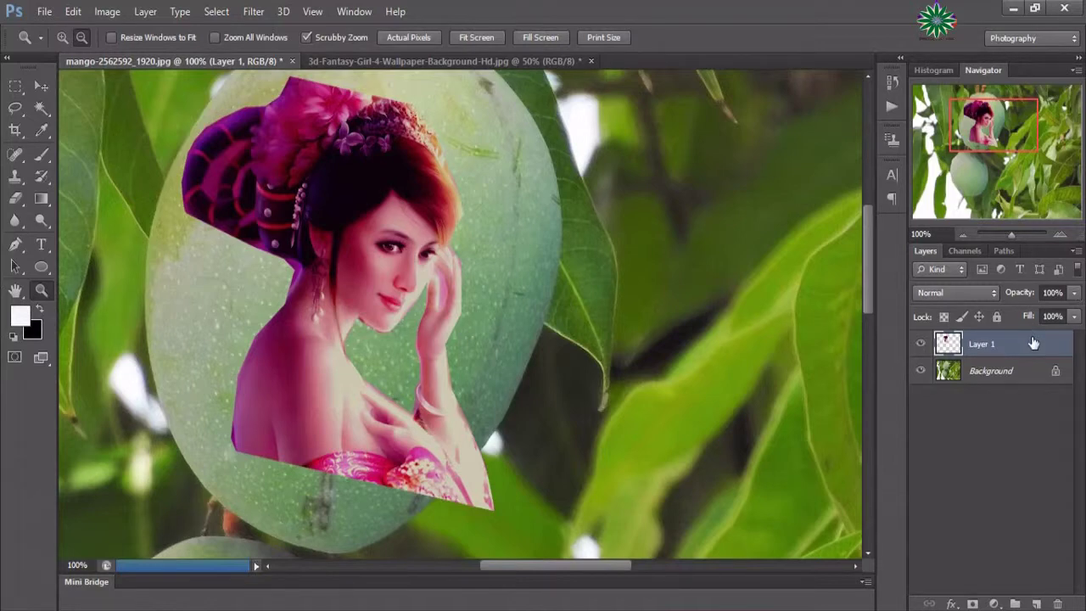
- Duplicate Layer 1 into a new document named 'kis'
click(1077, 250)
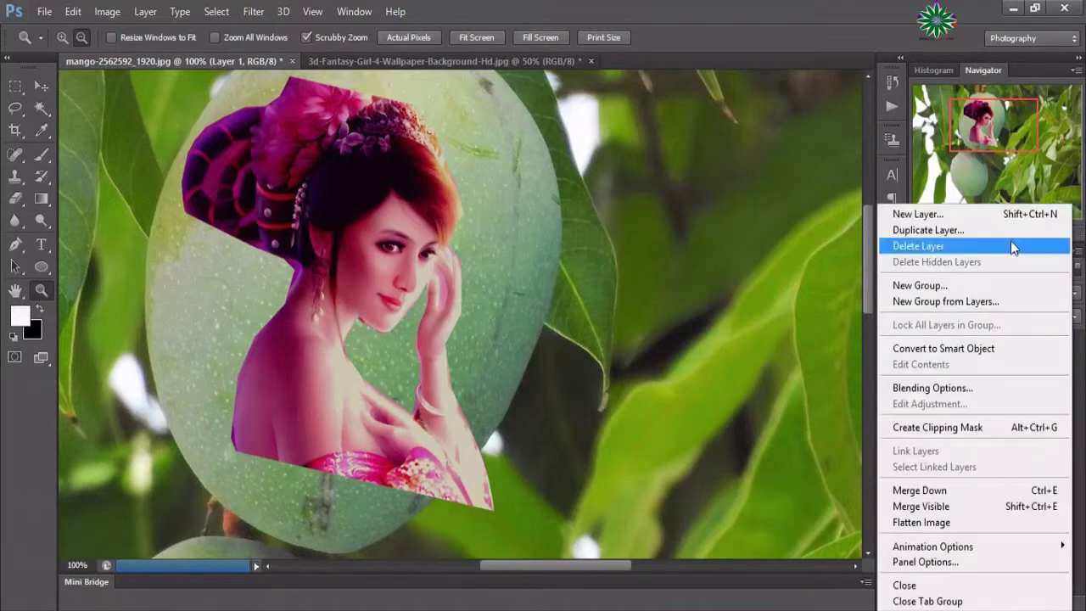
click(973, 229)
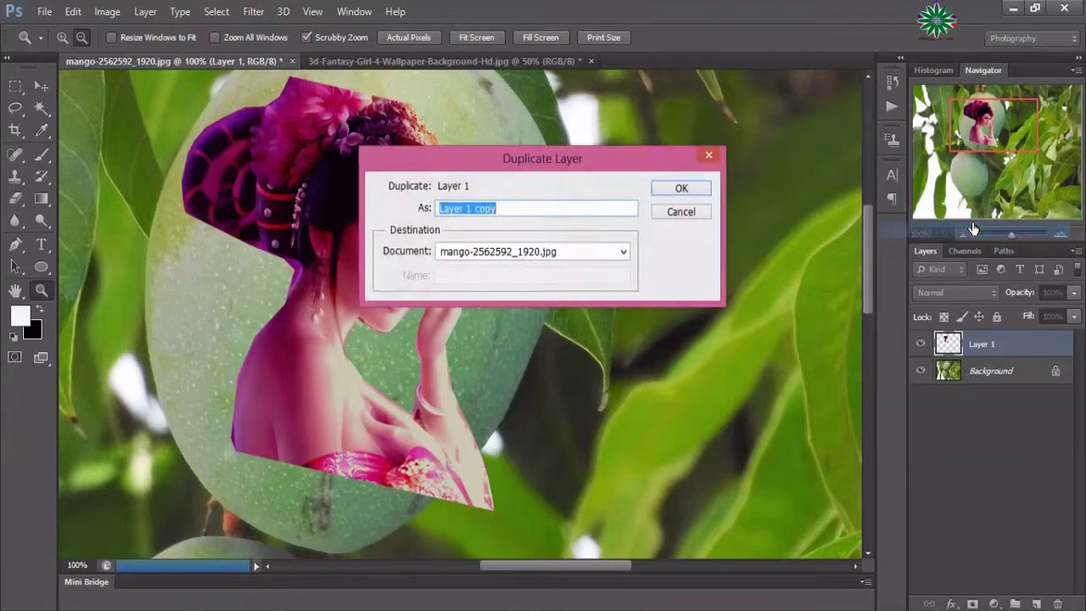
click(610, 254)
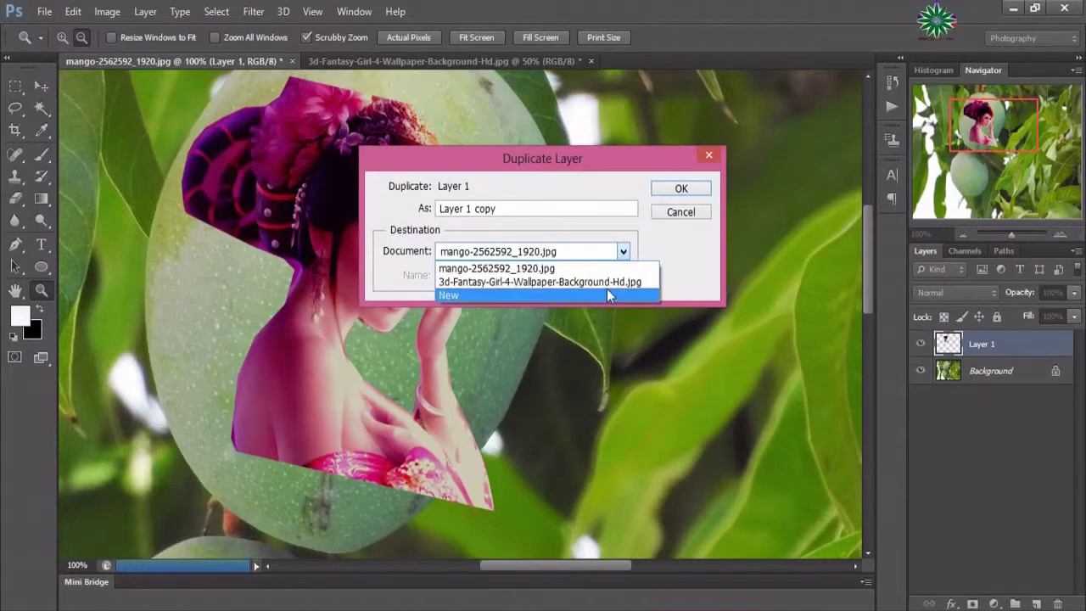
click(607, 293)
click(553, 279)
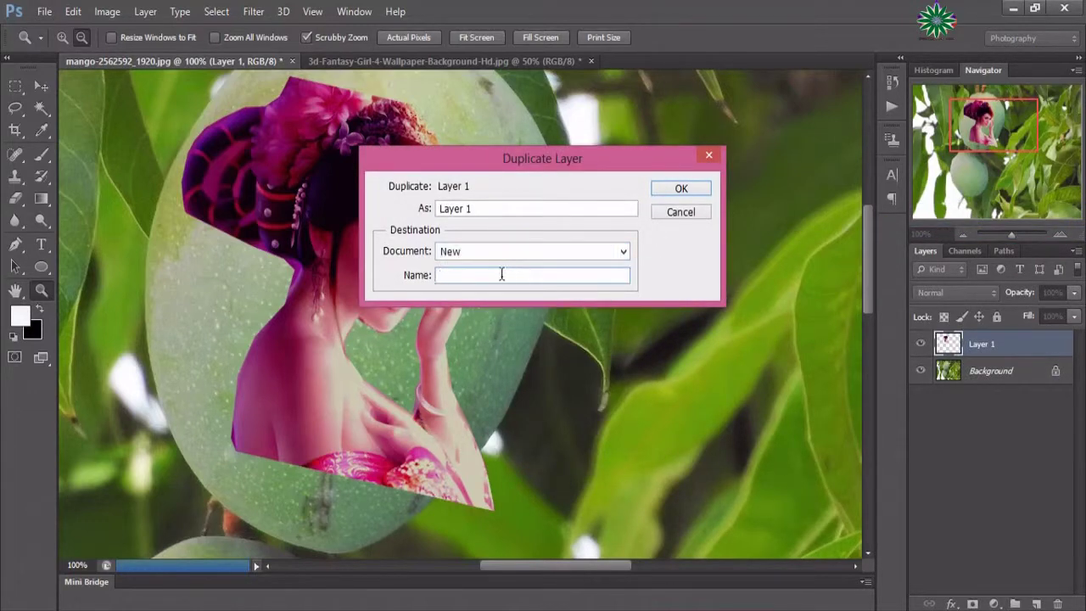
text(ki)
text(s)
click(691, 187)
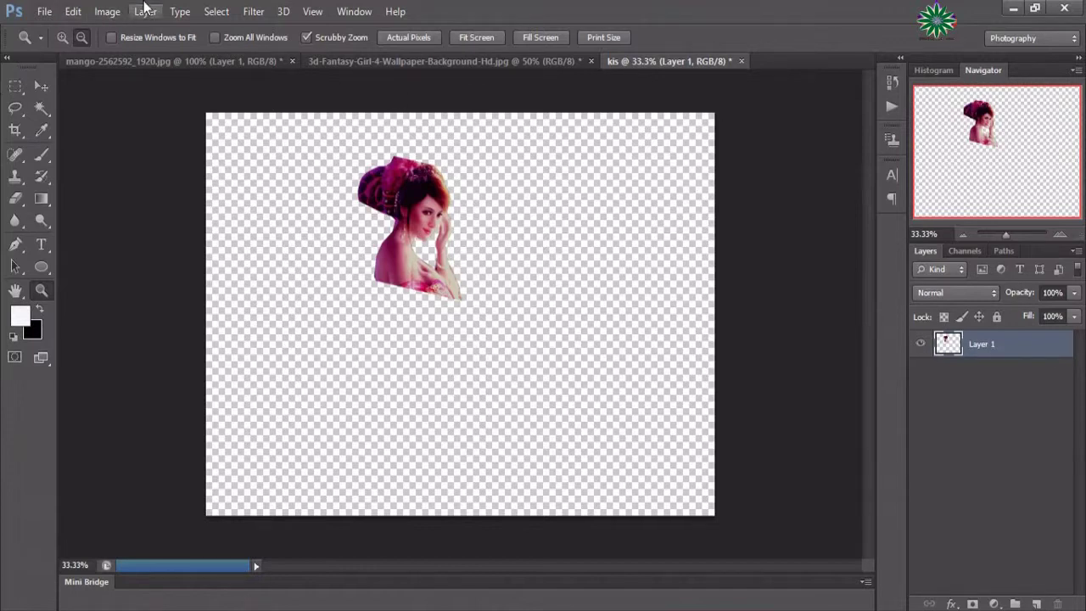
- Apply a Gaussian Blur with a 1.5-pixel radius to the girl in kis
click(252, 12)
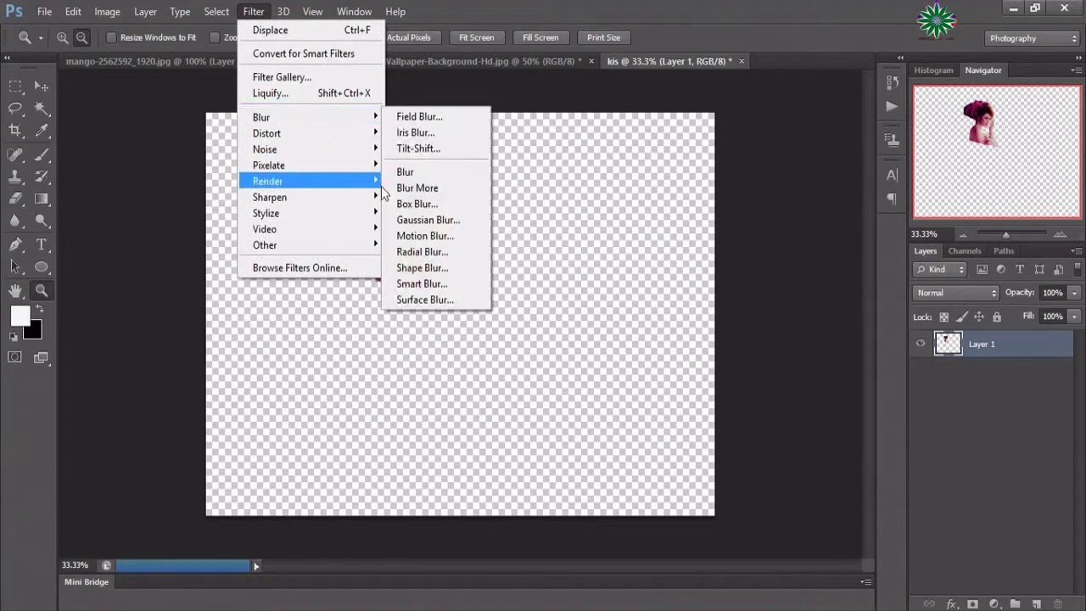
mouse_move(261, 117)
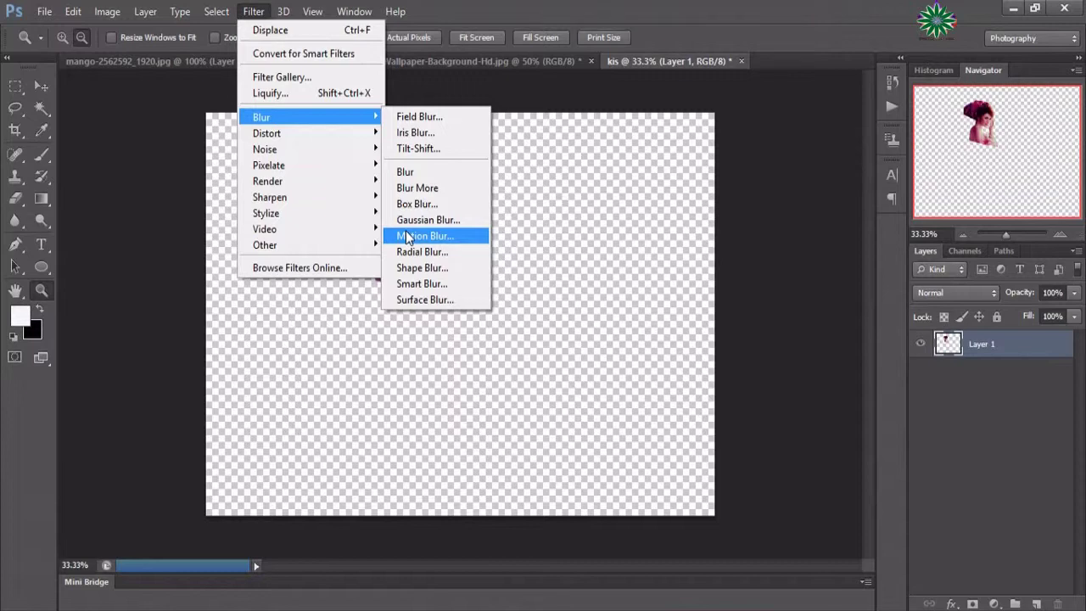
click(416, 220)
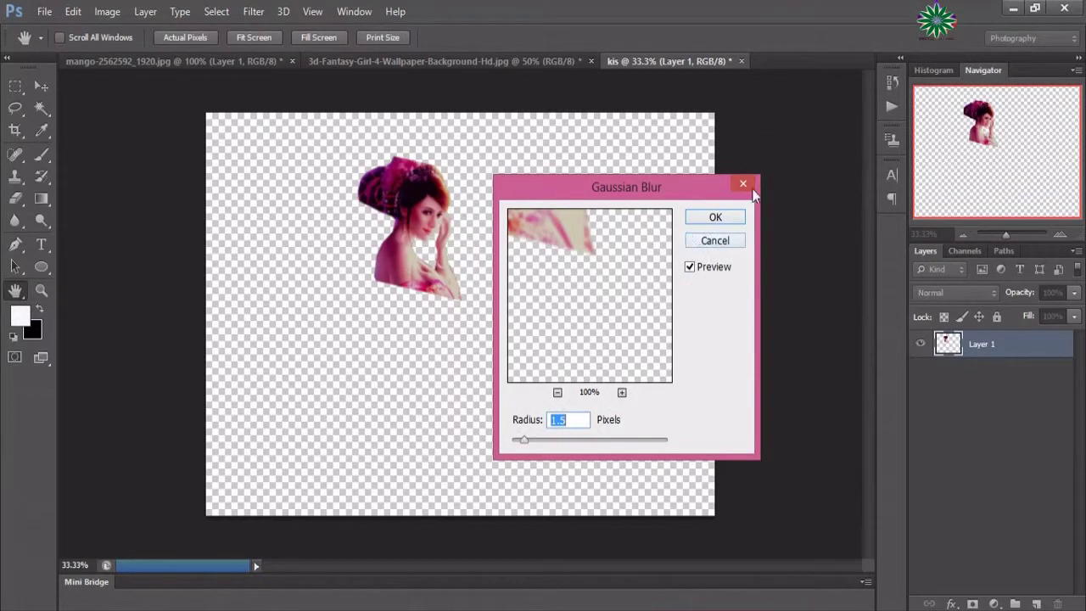
click(701, 218)
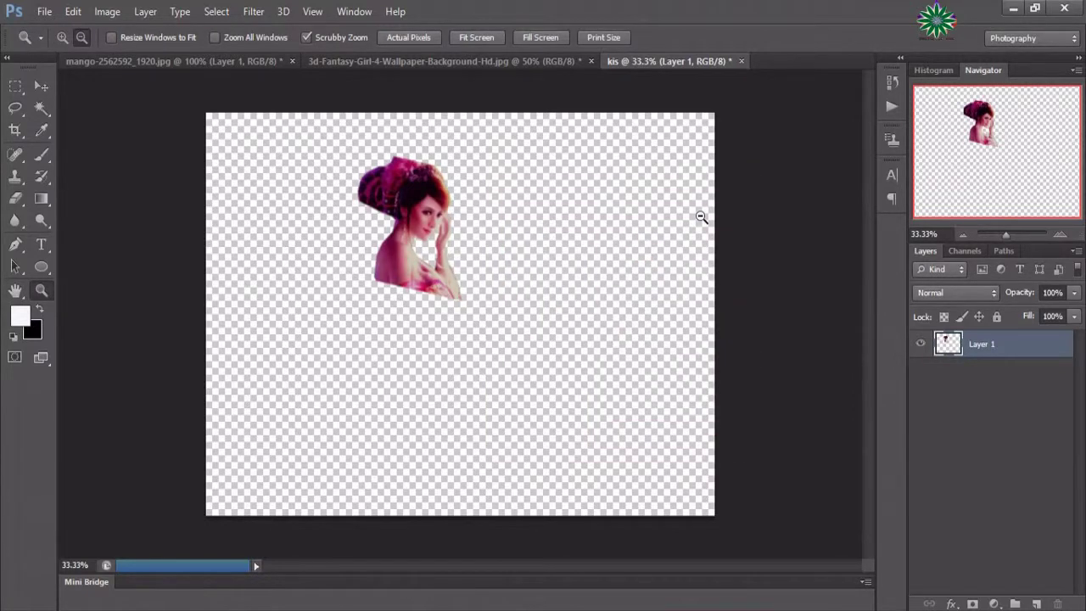
- Close kis, saving it as kis.psd on the Desktop with default PSD options
click(742, 61)
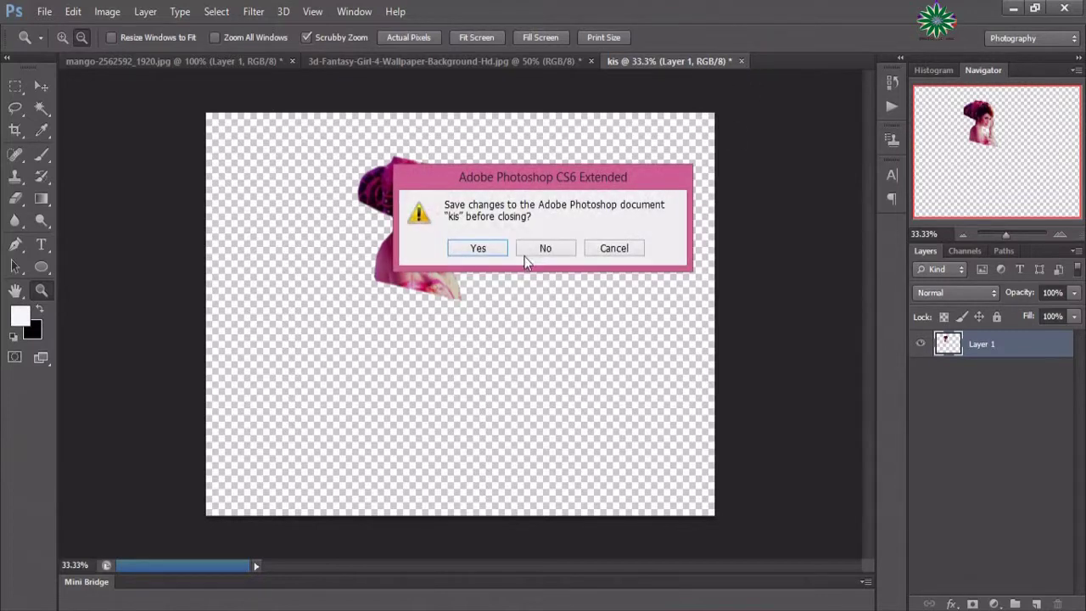
click(479, 249)
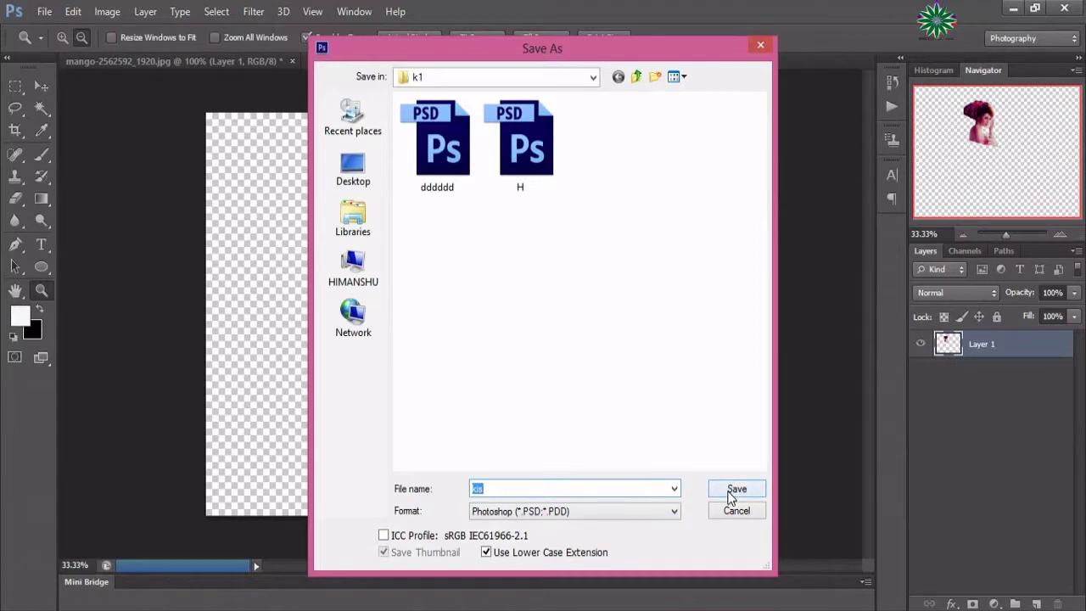
click(355, 174)
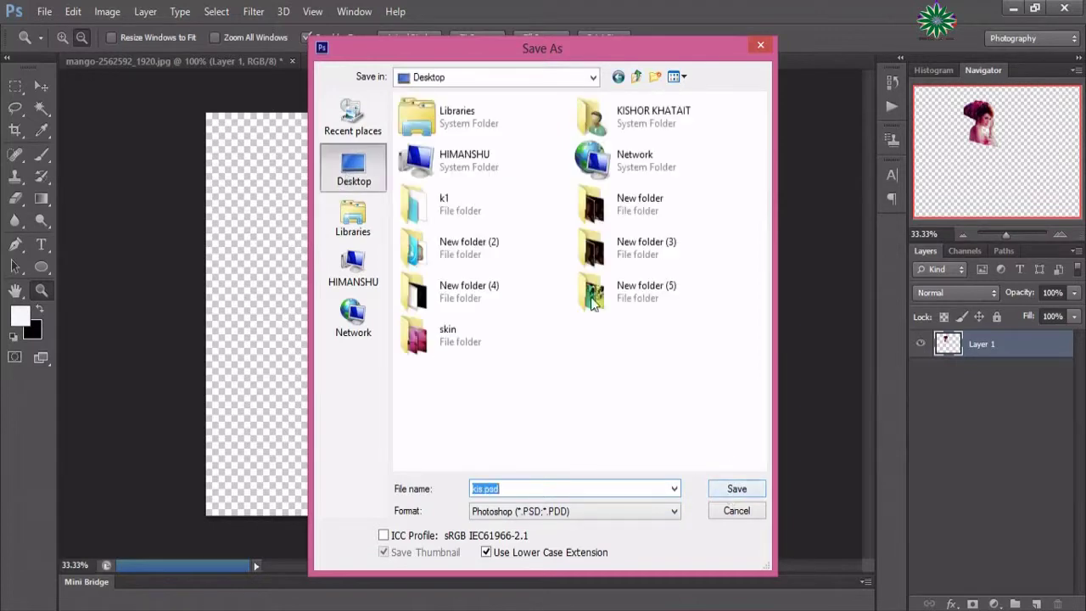
click(748, 493)
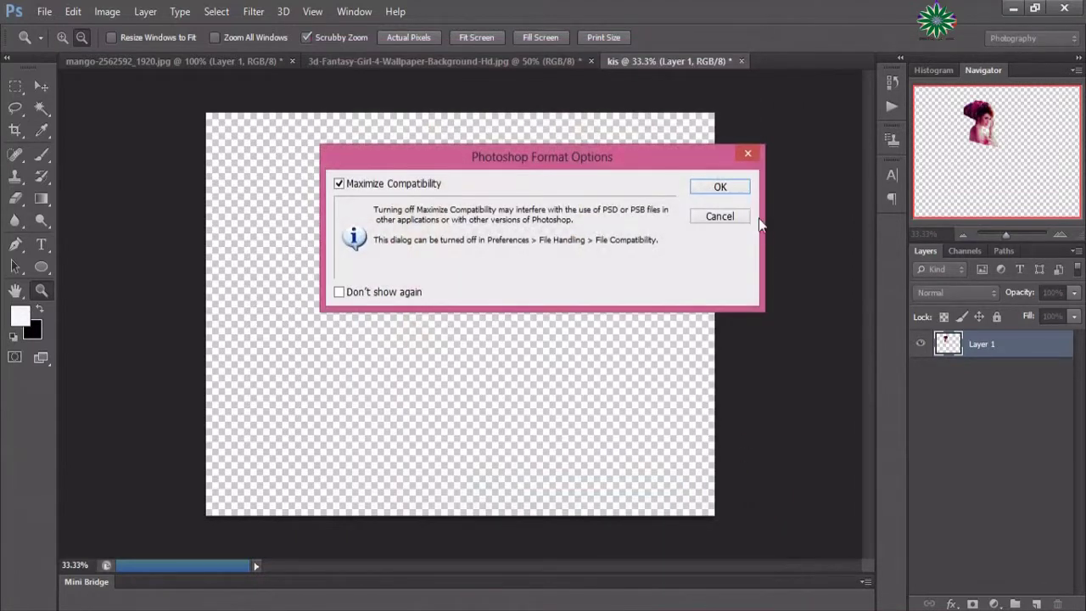
click(720, 187)
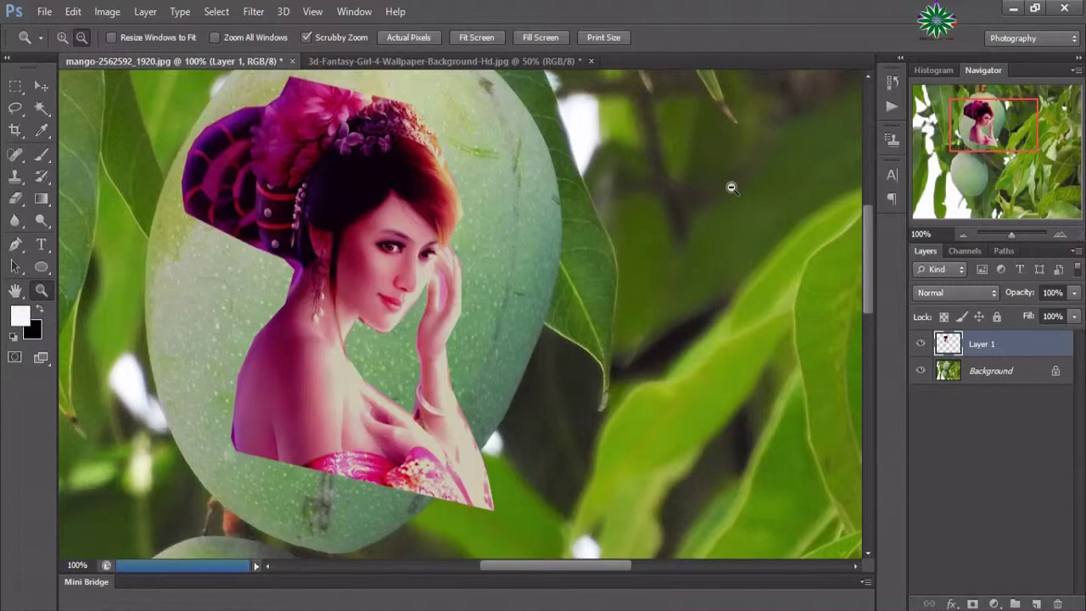
- Unlock the Background as Layer 0, duplicate it, and move Layer 0 copy above Layer 1
double_click(1011, 372)
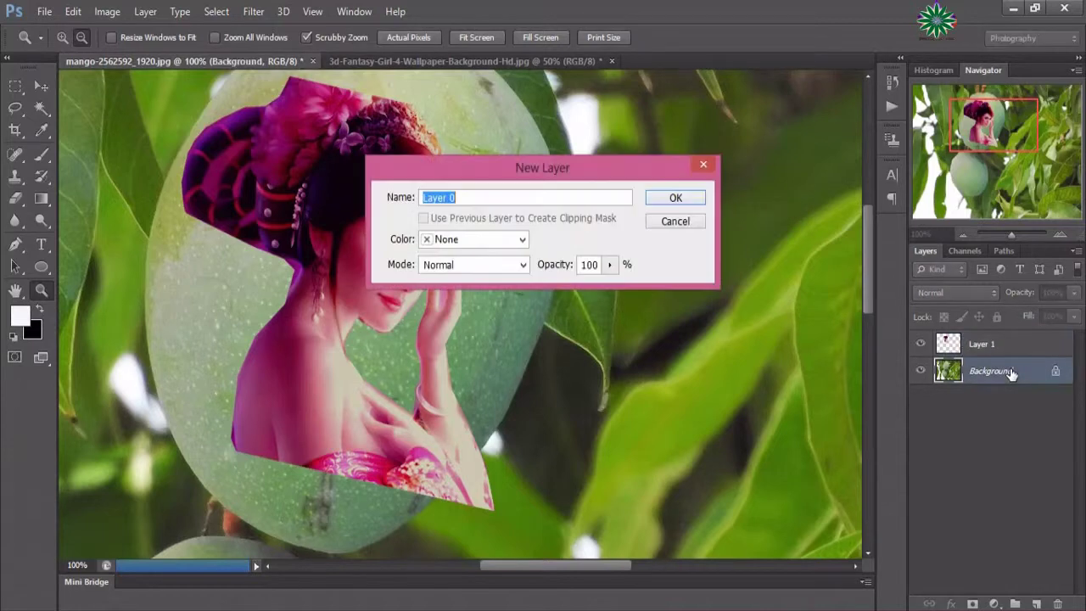
click(676, 200)
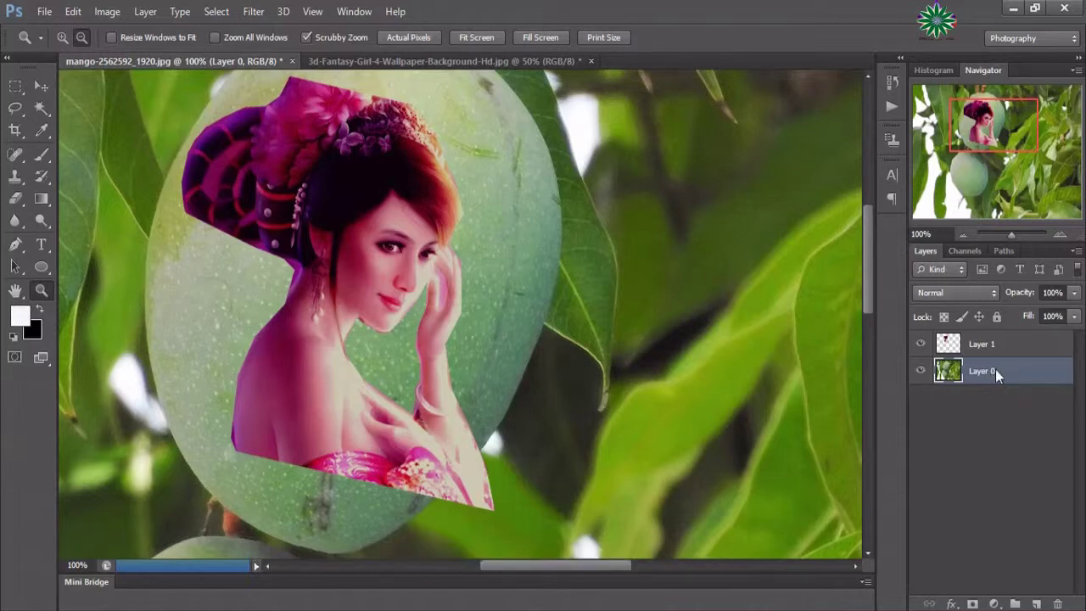
right_click(996, 371)
click(676, 135)
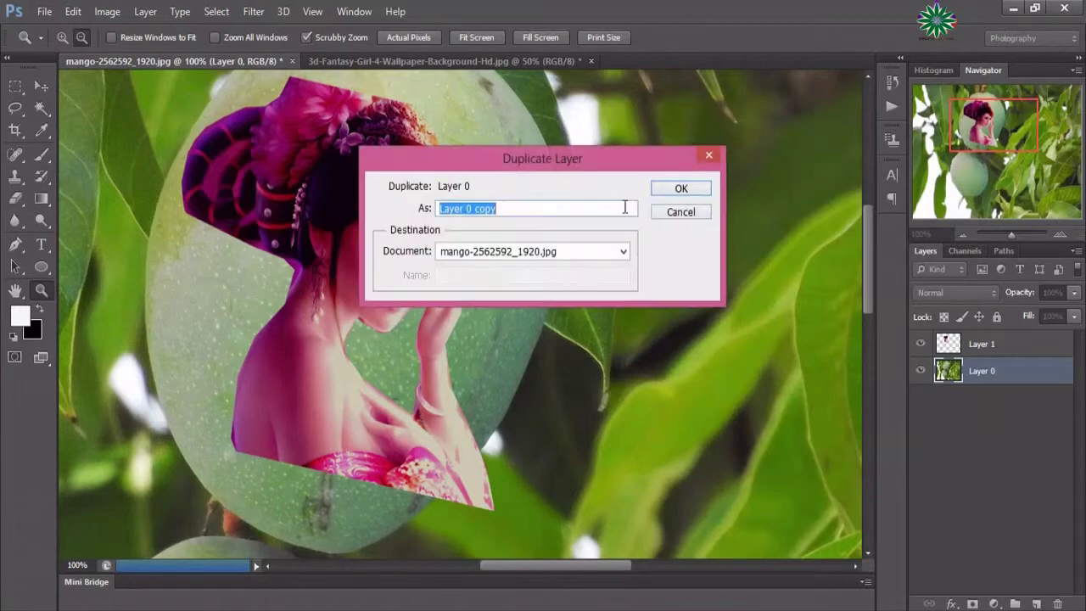
click(681, 188)
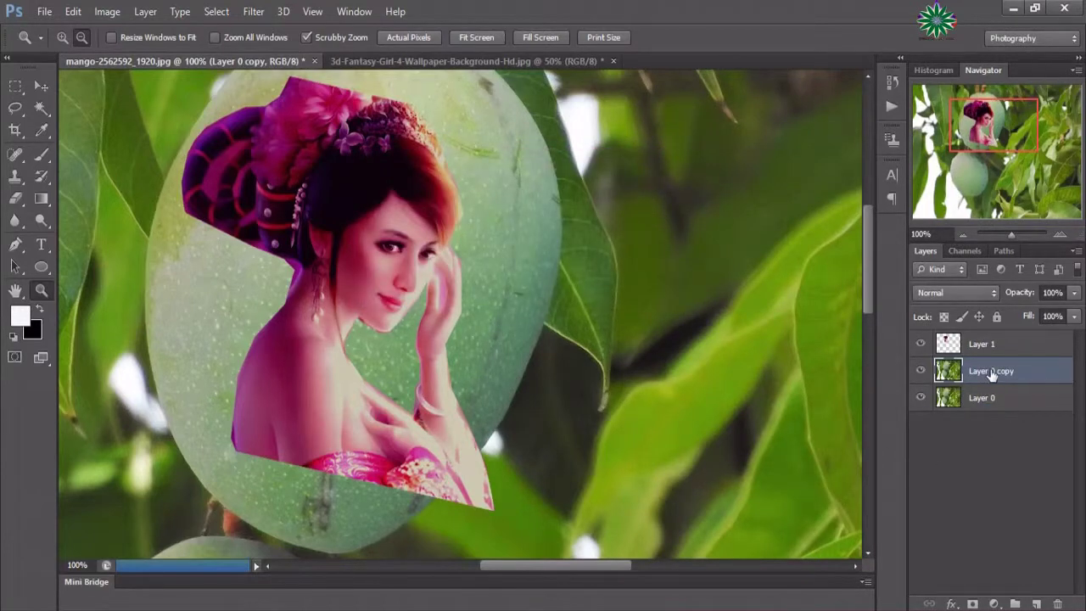
drag(993, 374, 1002, 380)
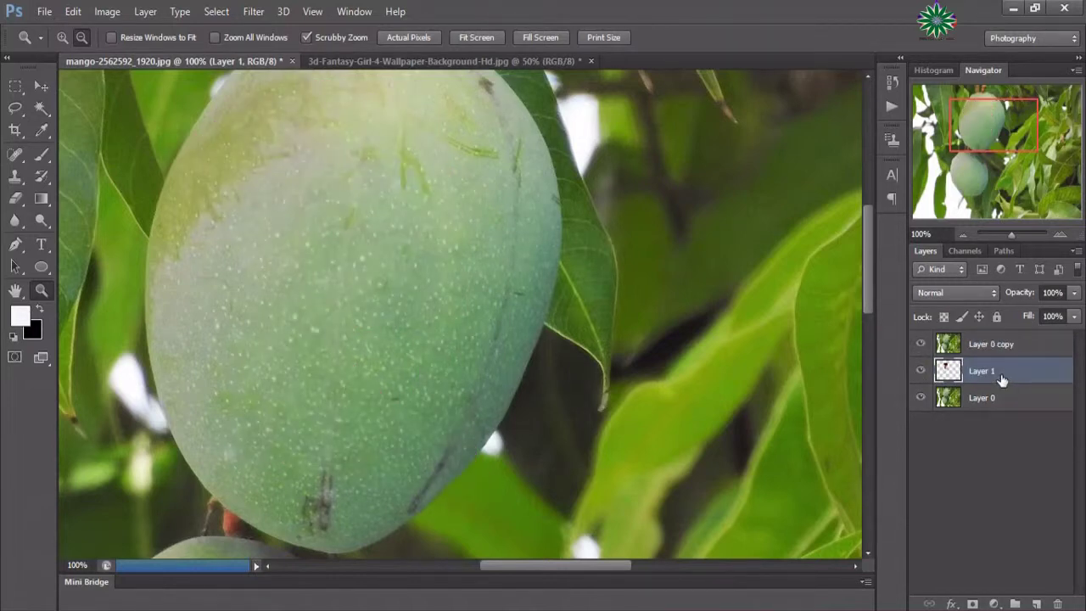
- Run Displace at scale 10/10 on Layer 0 copy, using Desktop kis.psd as the map
click(993, 344)
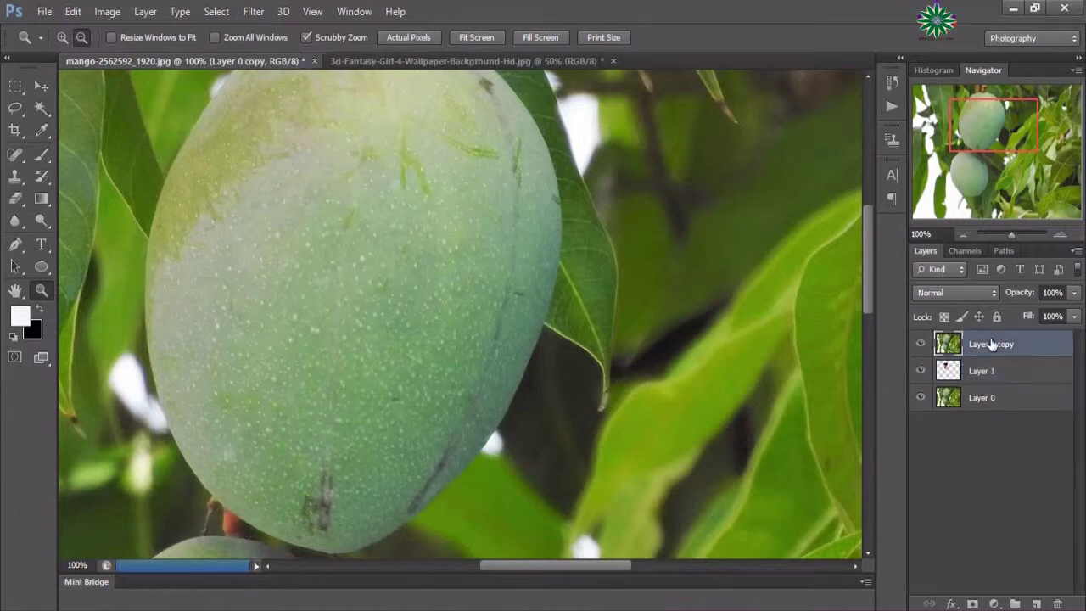
click(252, 12)
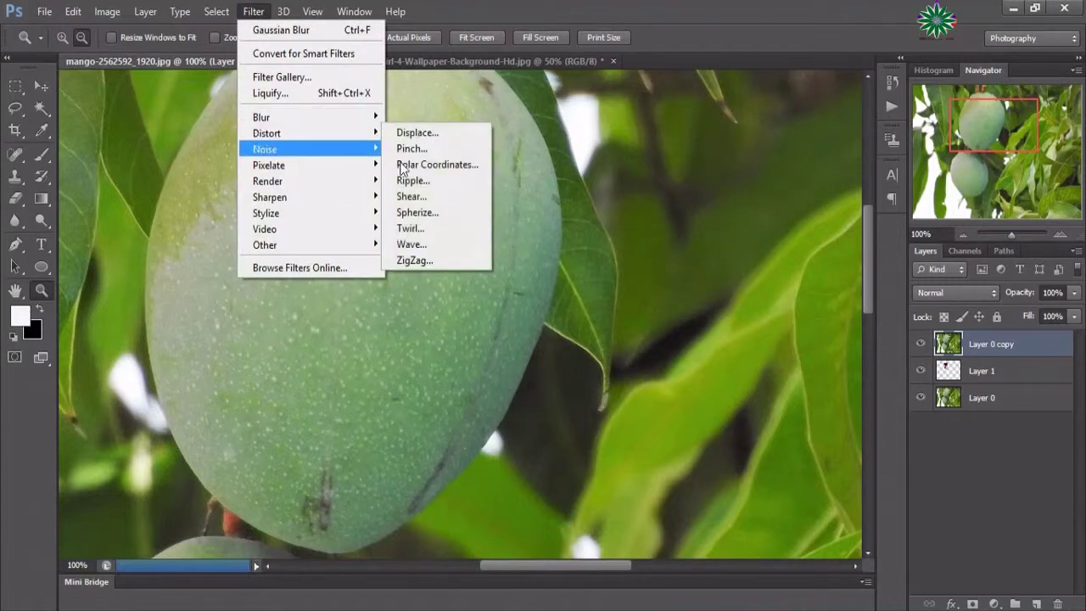
mouse_move(266, 134)
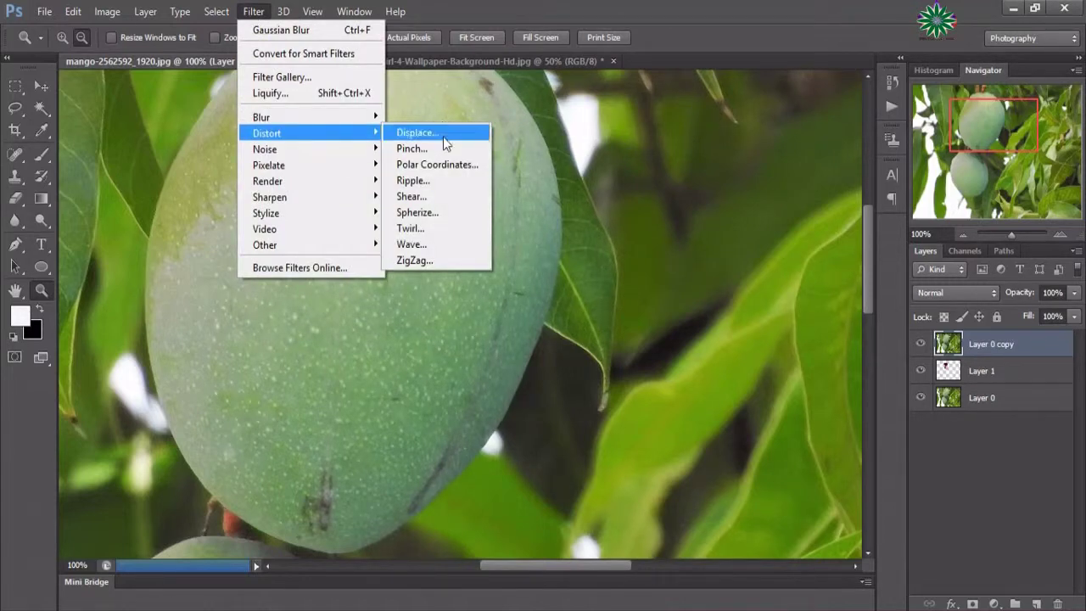
click(445, 141)
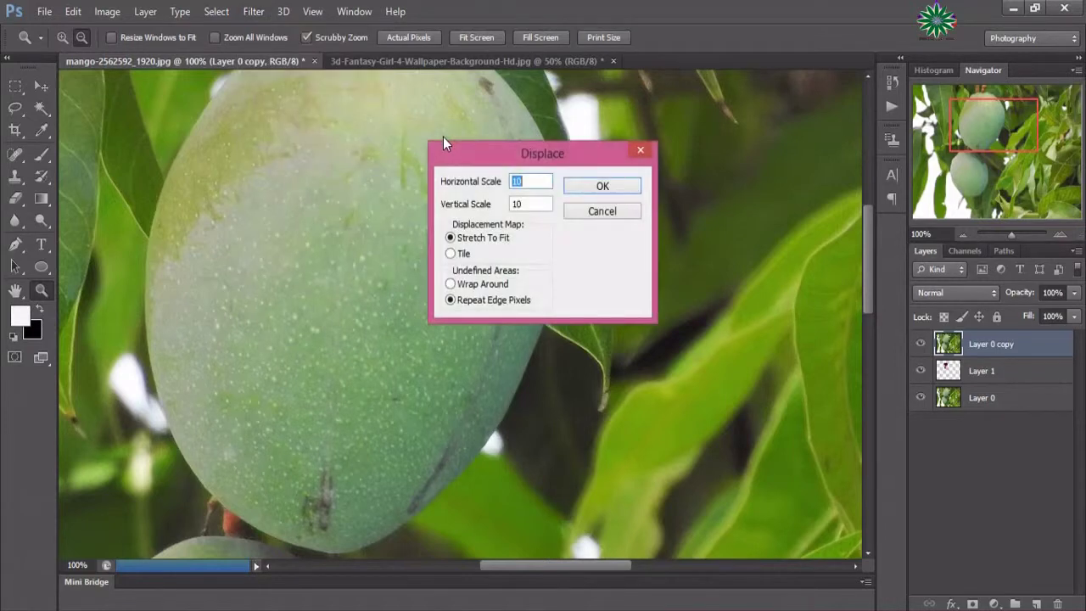
click(589, 188)
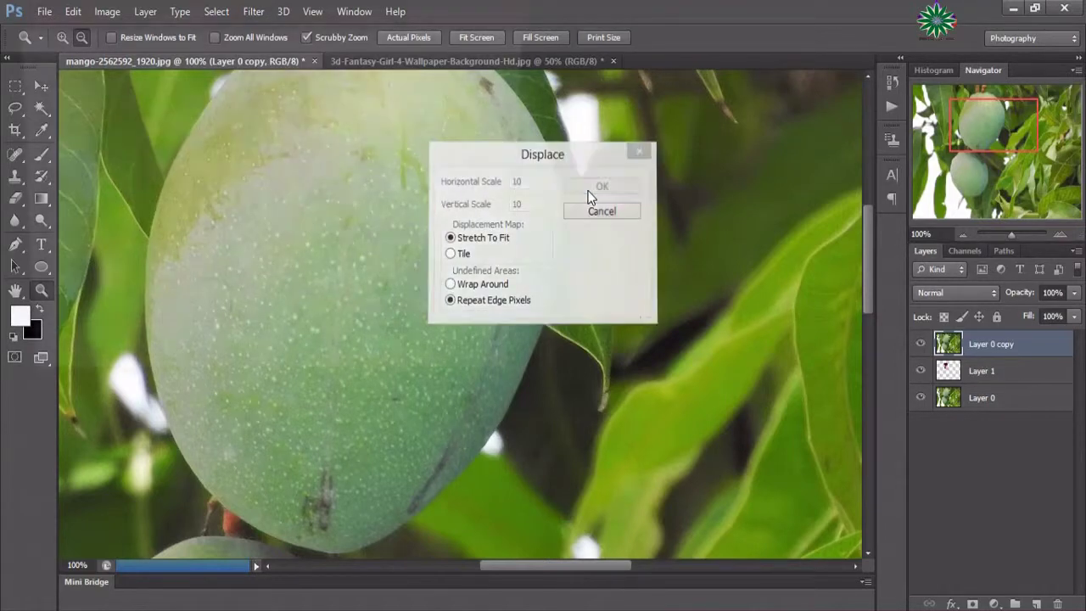
click(60, 117)
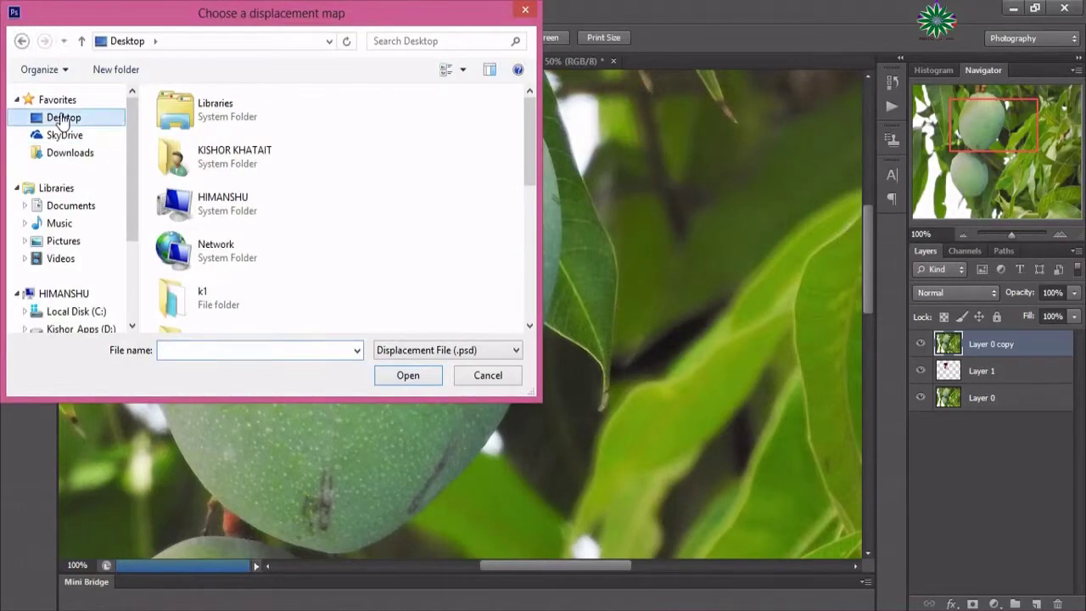
drag(526, 146, 525, 288)
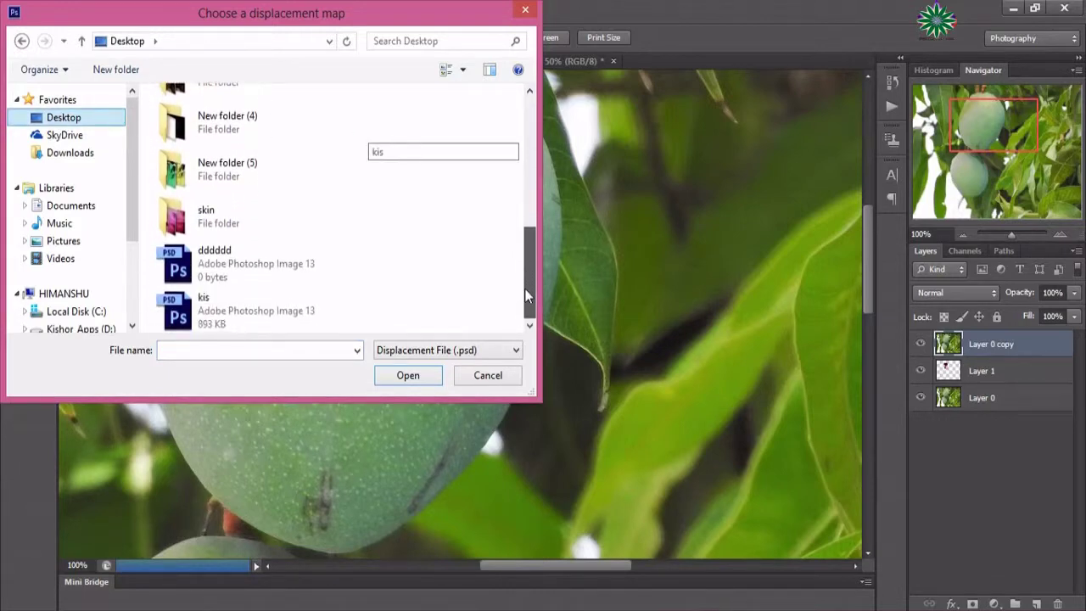
double_click(273, 320)
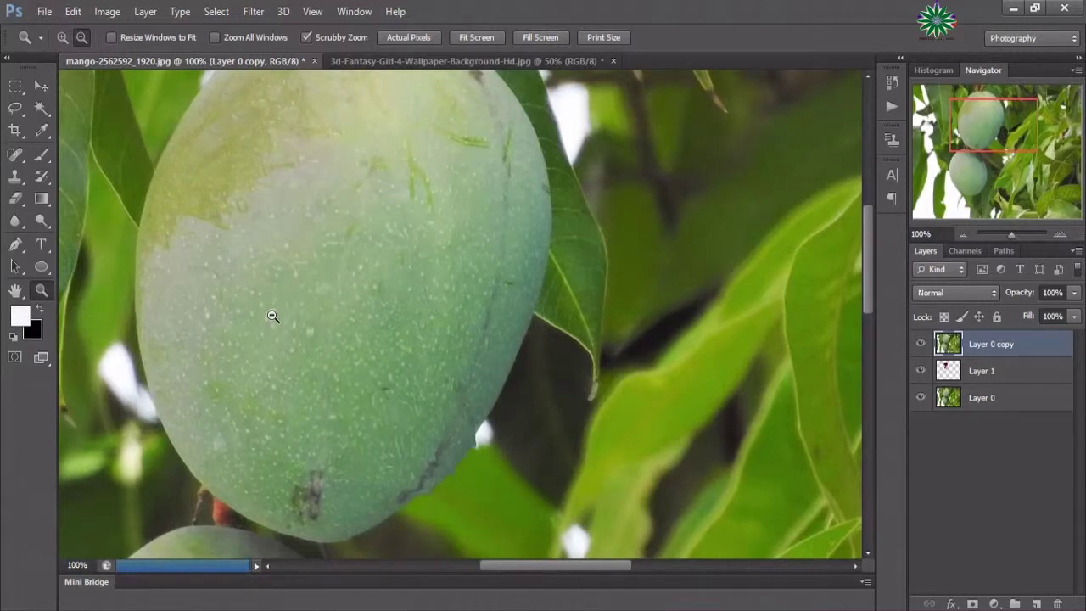
- Duplicate the Layer 0 copy layer three times, creating Layer 0 copy 2, 3 and 4
right_click(1010, 343)
click(747, 132)
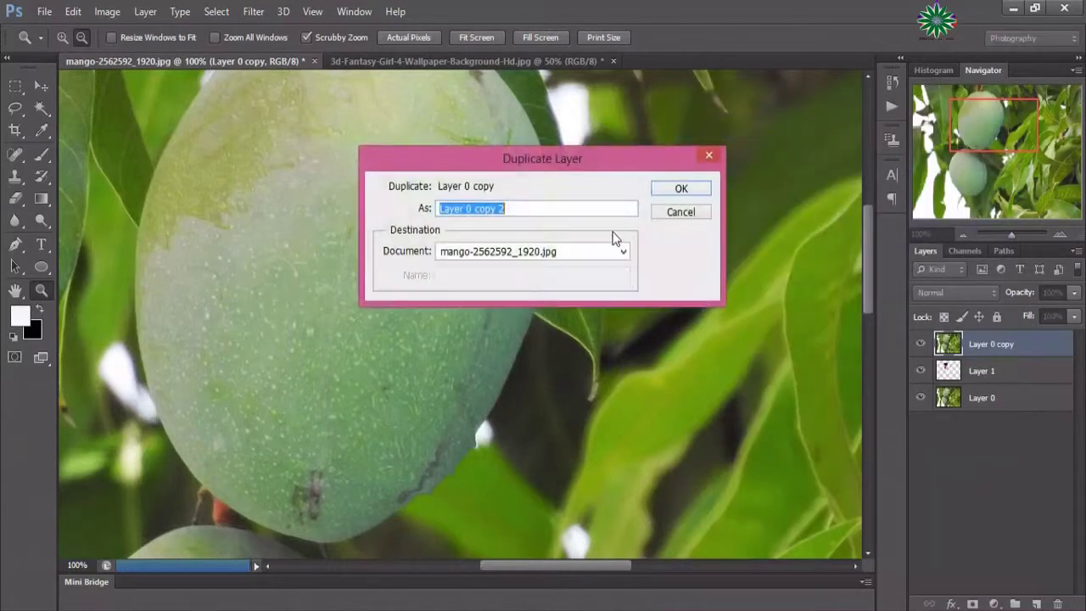
click(681, 188)
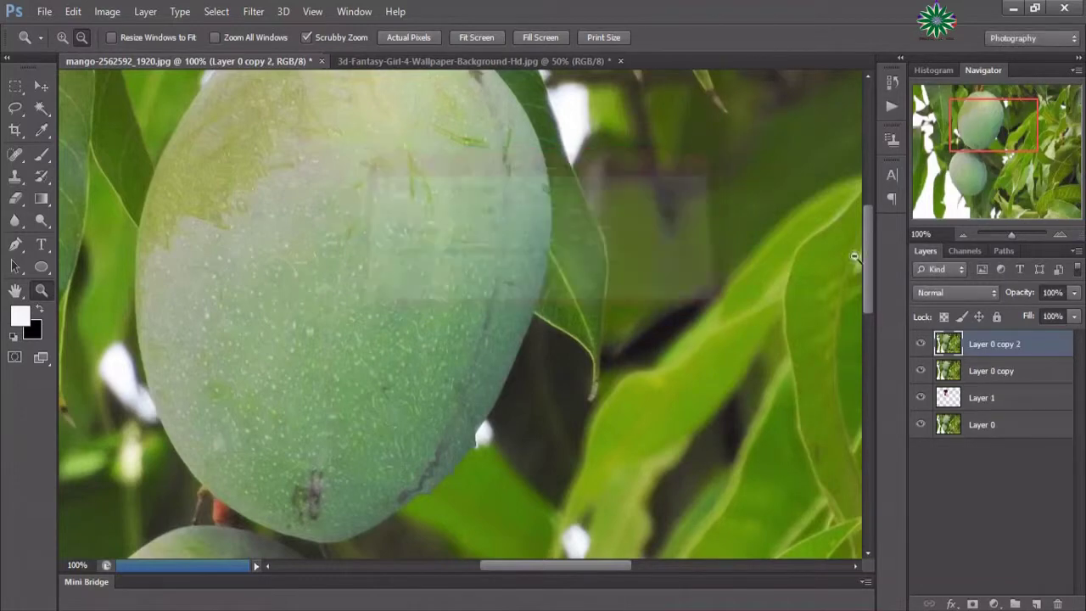
right_click(1004, 348)
click(763, 134)
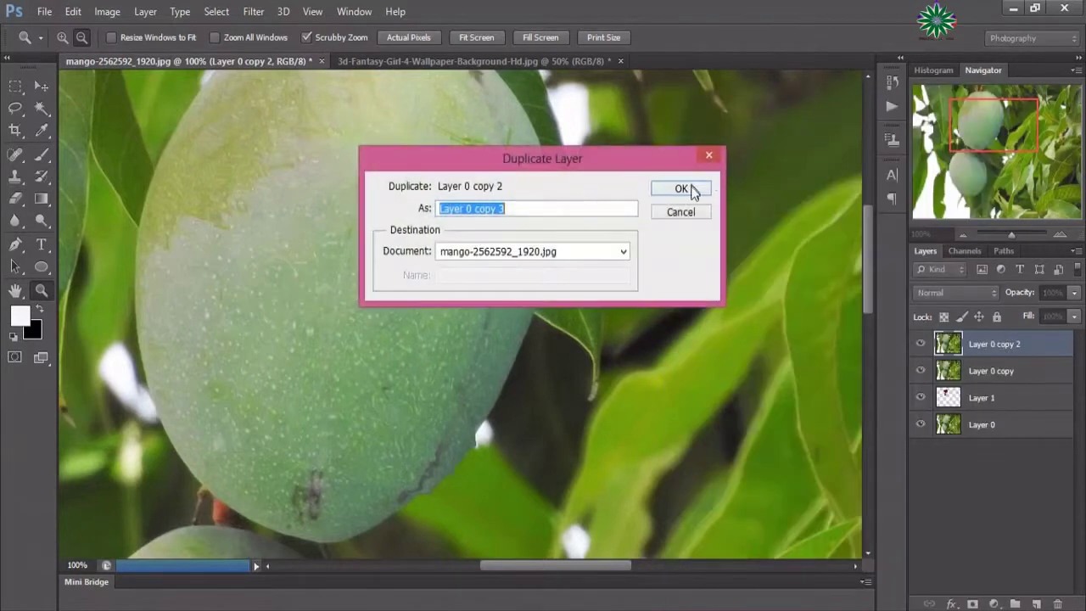
click(682, 188)
right_click(1010, 347)
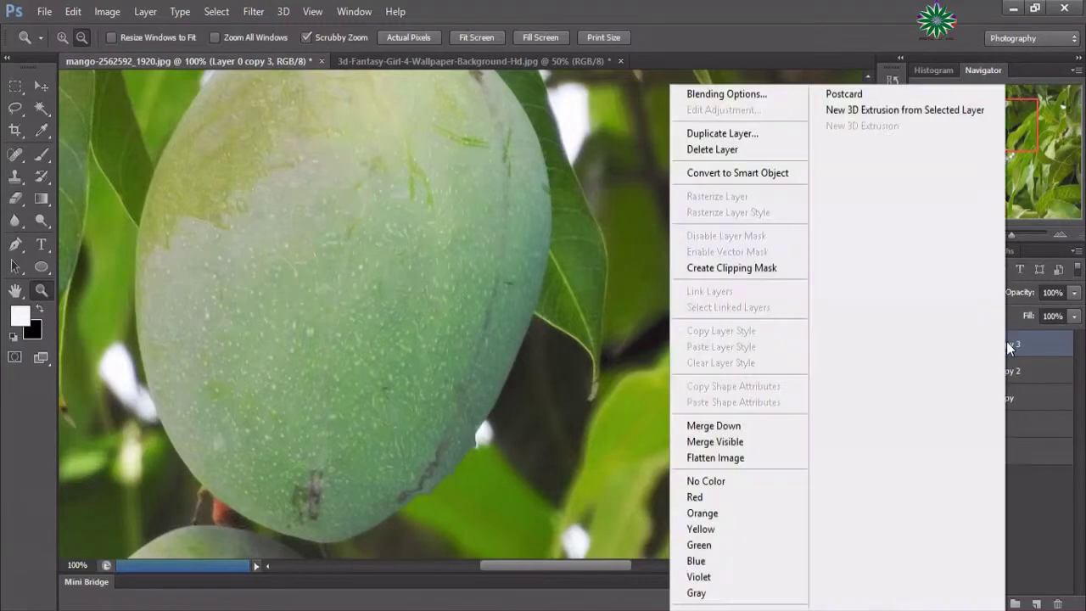
click(722, 135)
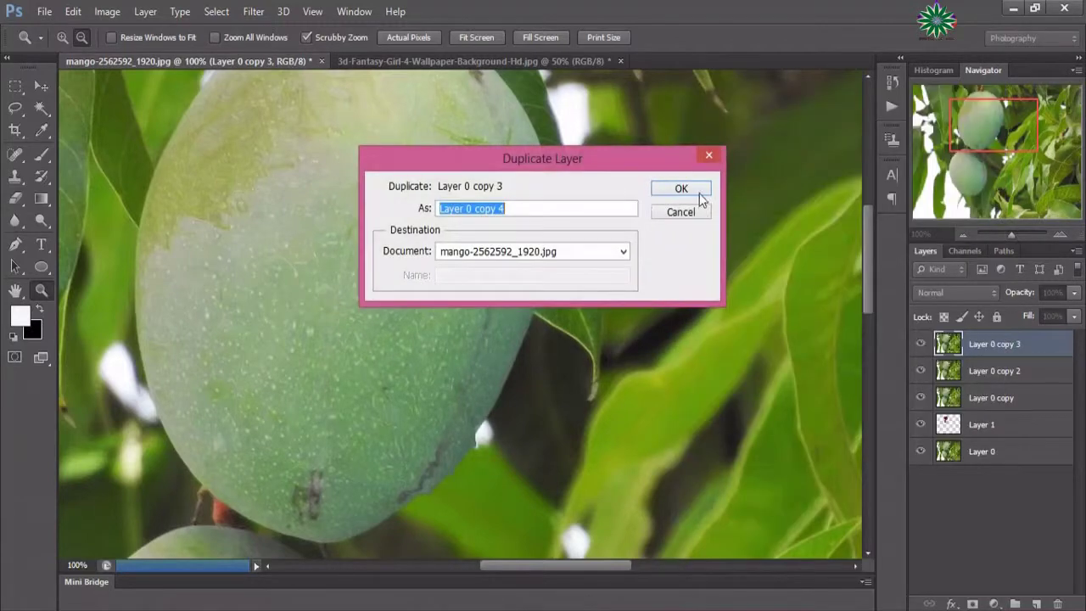
click(700, 191)
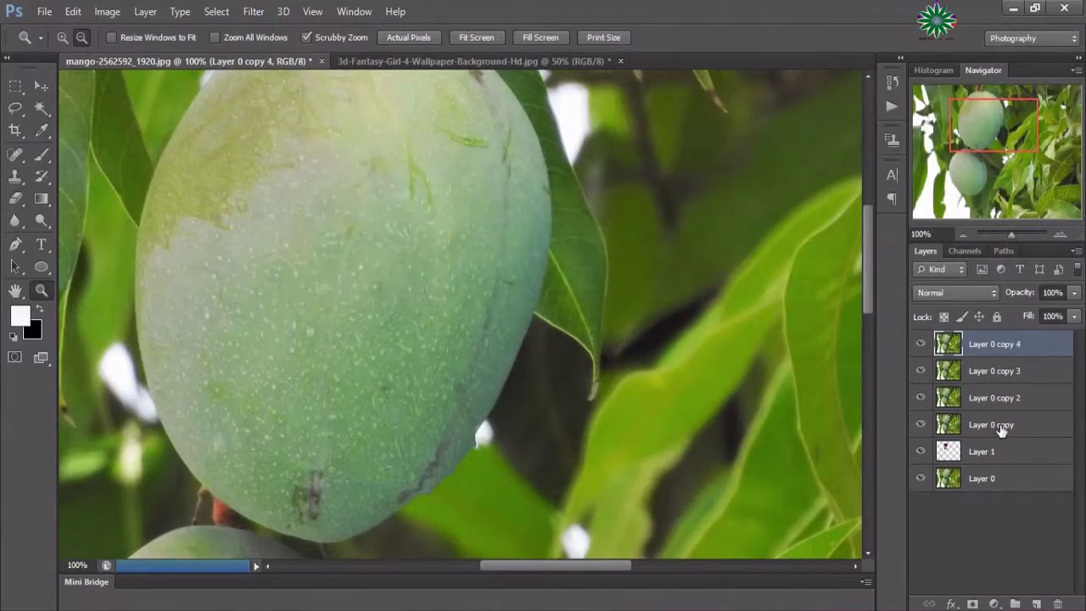
- Rename the four mango layers 1, 2, 3 and 4, bottom to top
double_click(1001, 427)
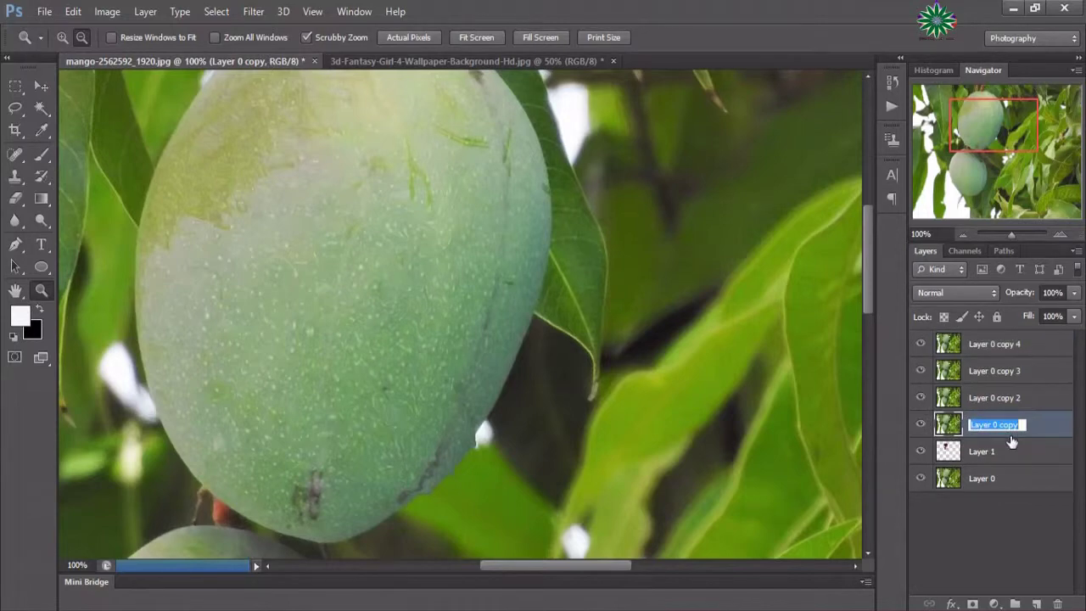
text(1)
key(Return)
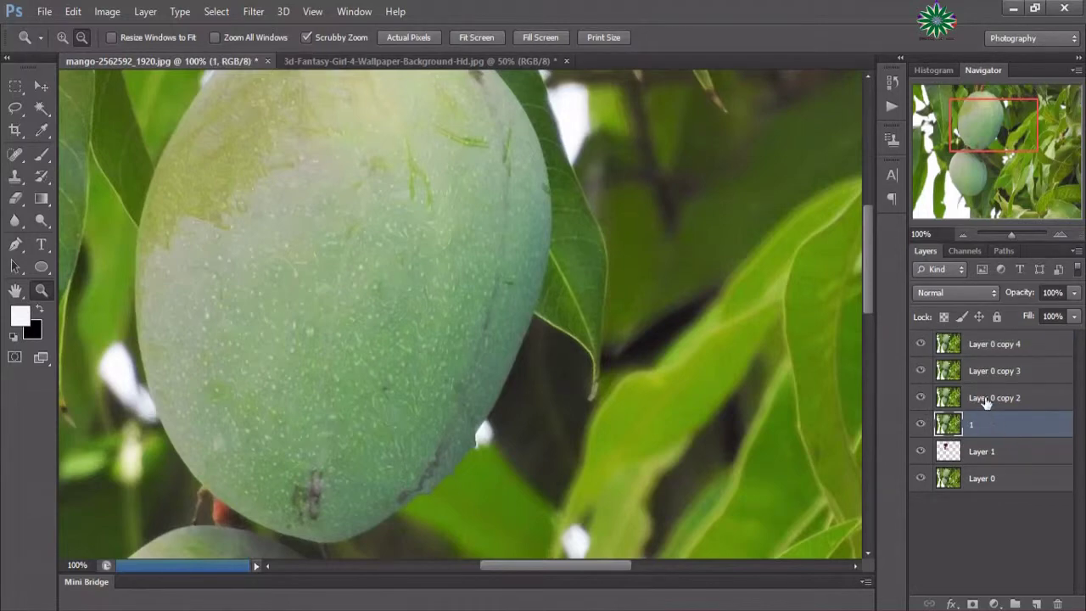
double_click(989, 398)
text(2)
key(Return)
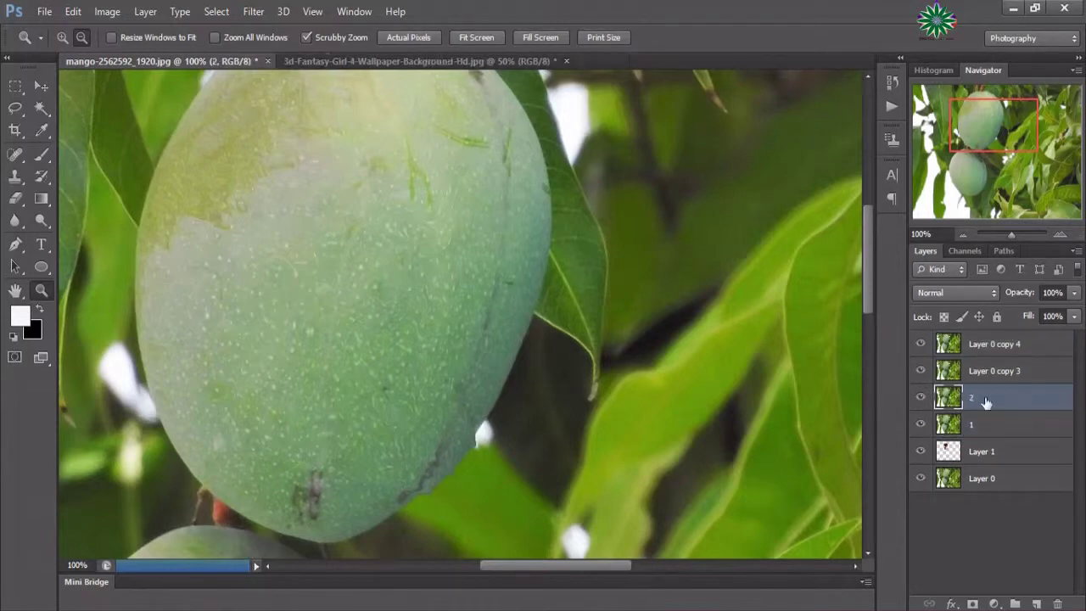
double_click(982, 371)
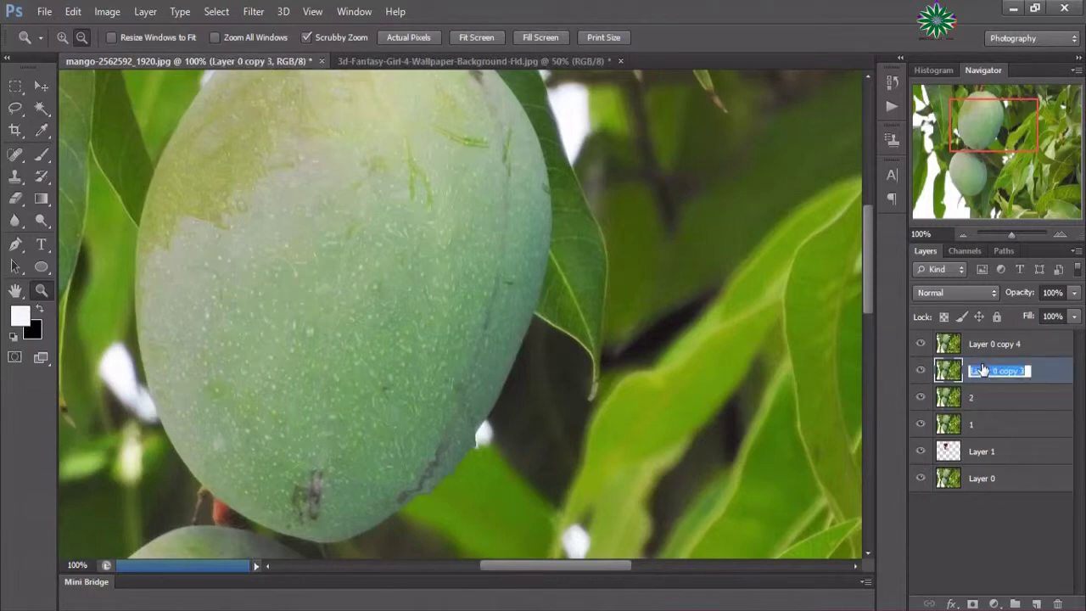
text(3)
key(Return)
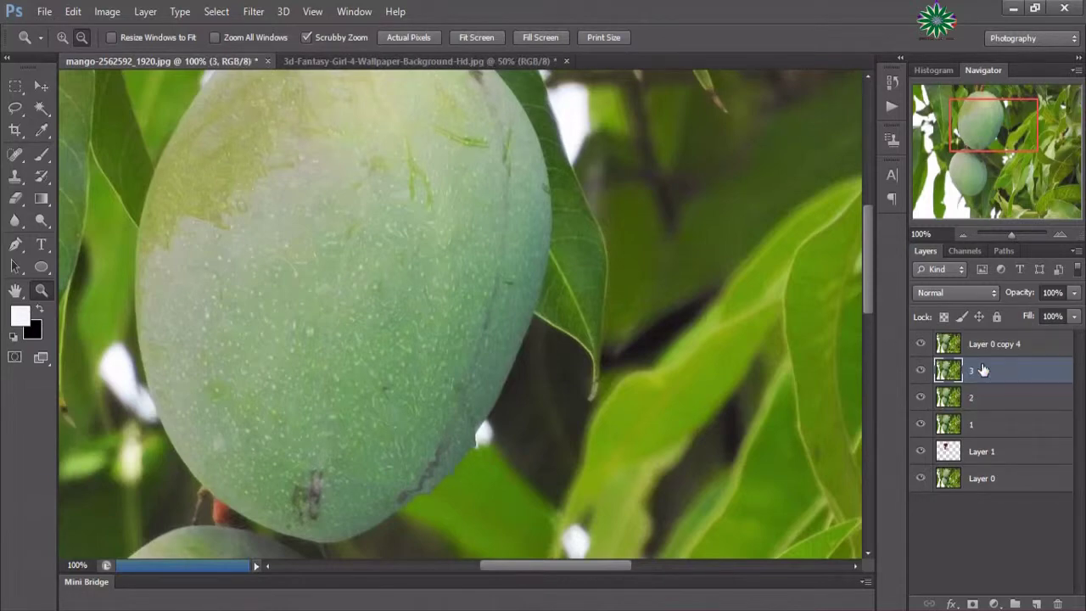
double_click(977, 341)
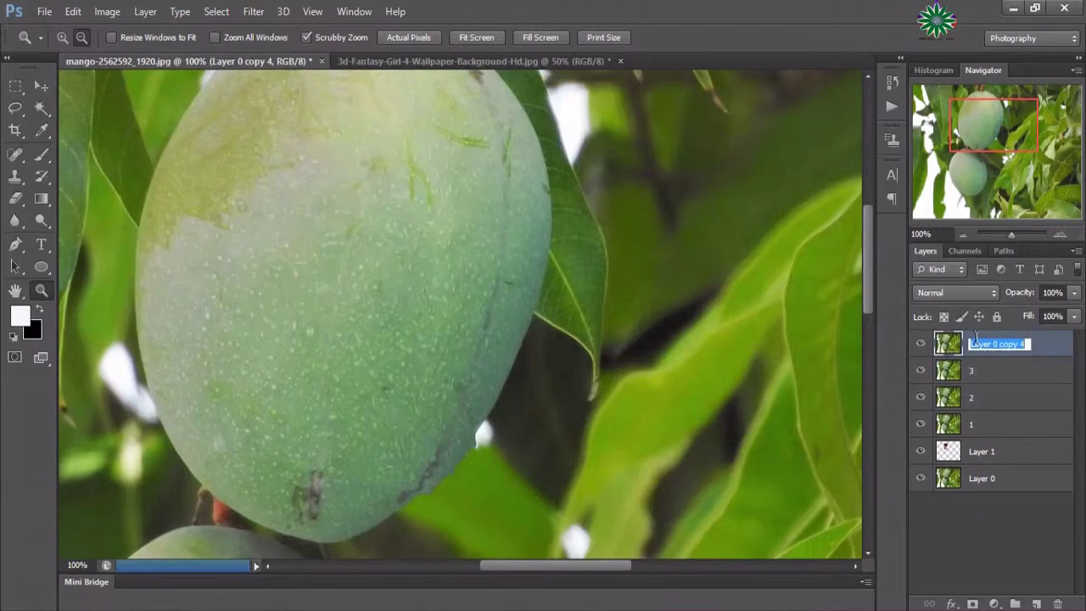
text(4)
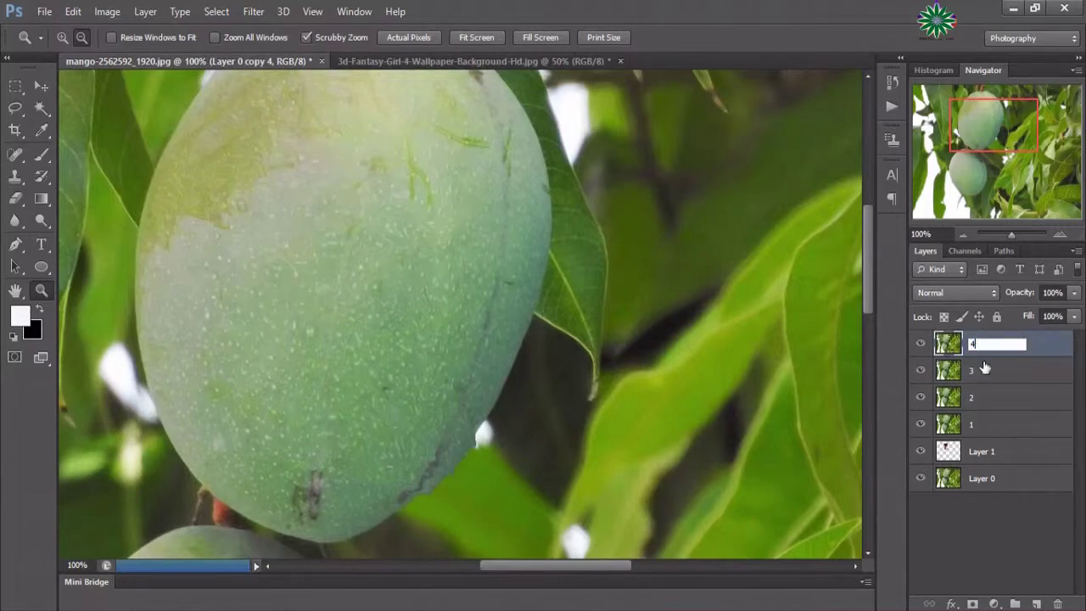
click(1049, 348)
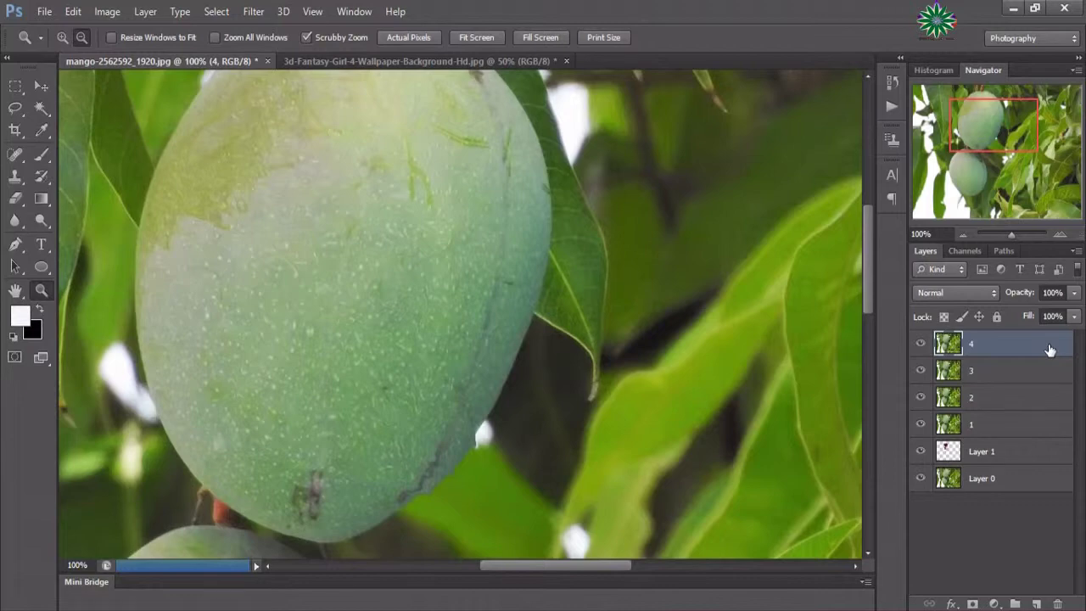
- Set layer 1 to Overlay and layer 2 to Soft Light blending
click(995, 428)
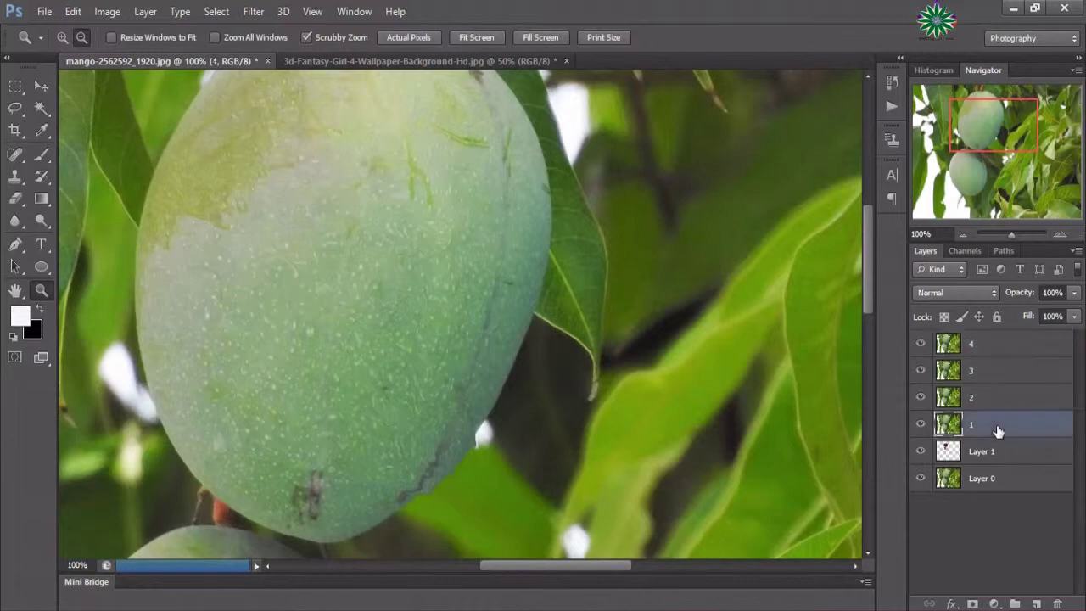
click(942, 289)
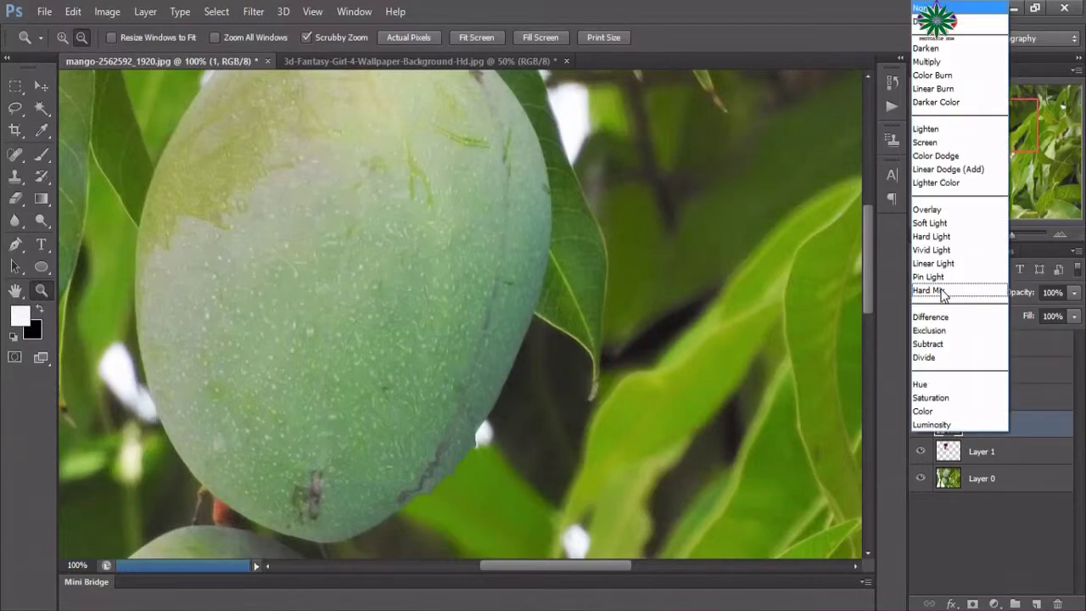
click(932, 211)
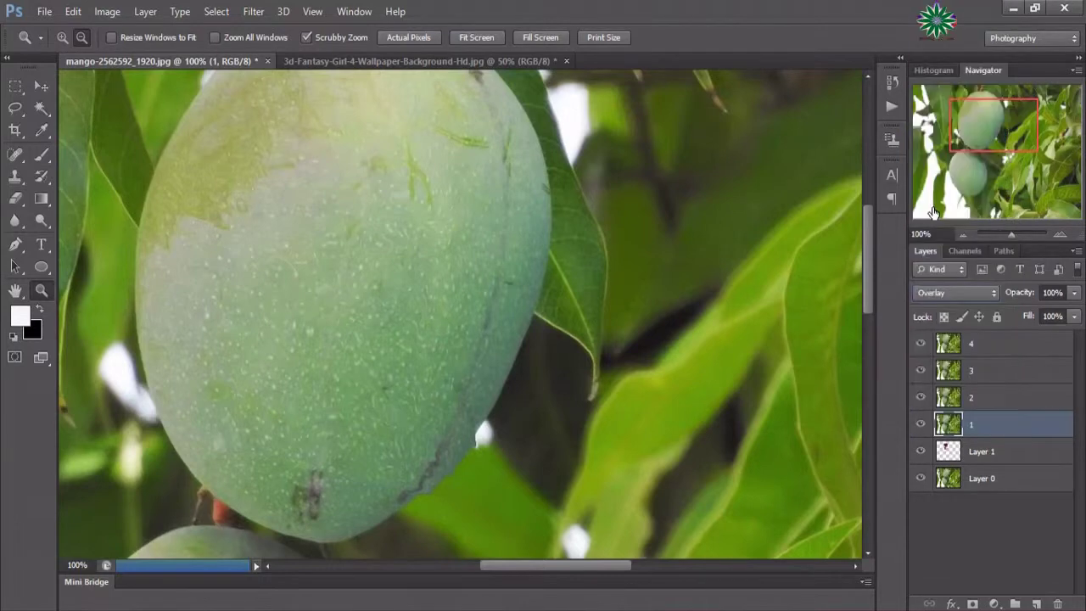
click(987, 400)
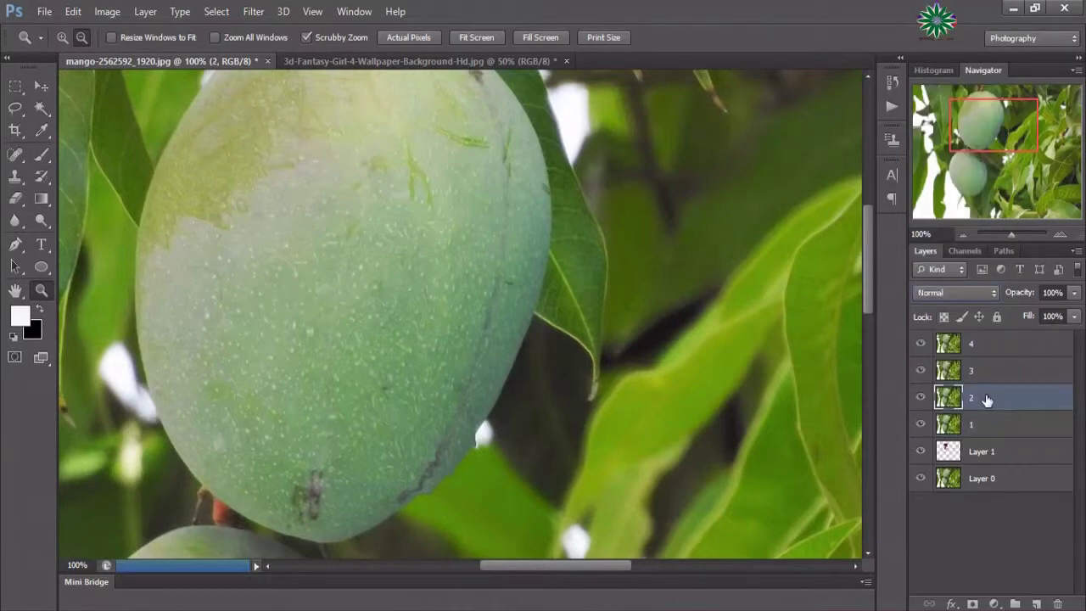
click(958, 295)
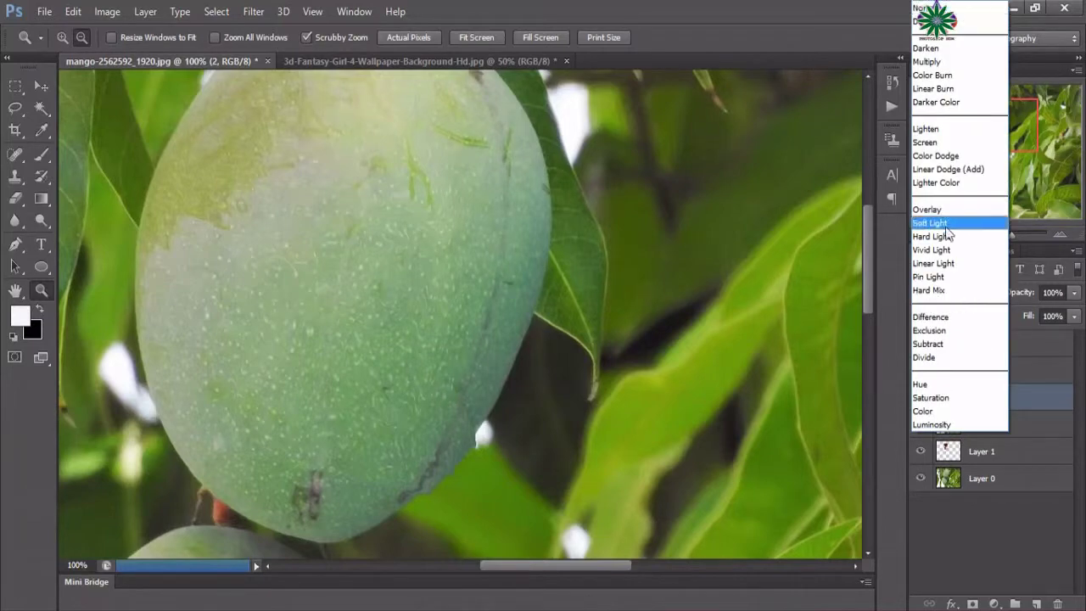
click(945, 233)
- Set layer 3 to Multiply and layer 4 to Color blending, then select Layer 1
click(975, 372)
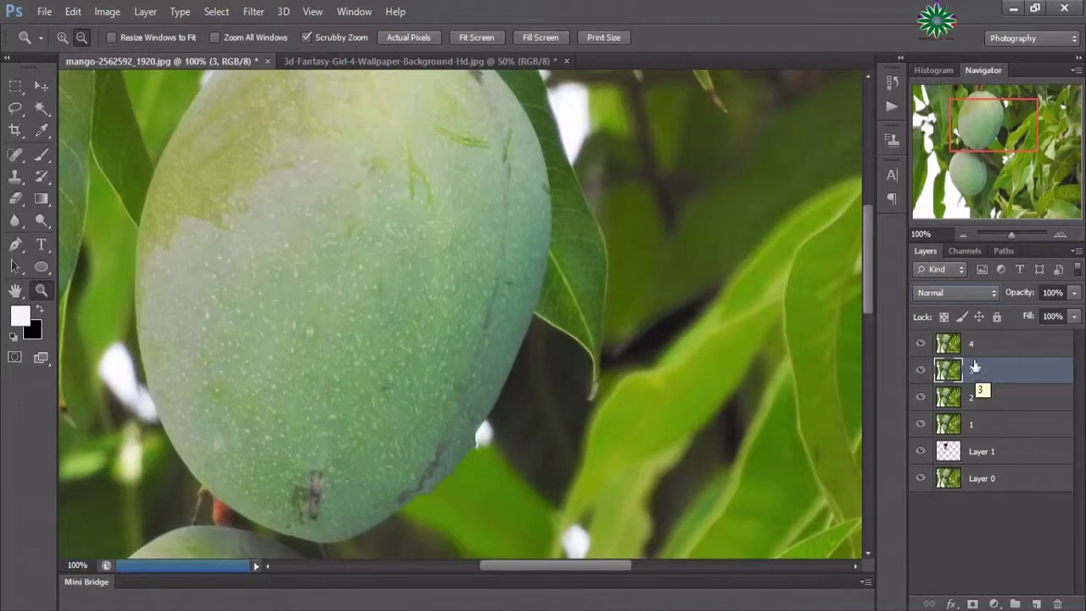
click(950, 293)
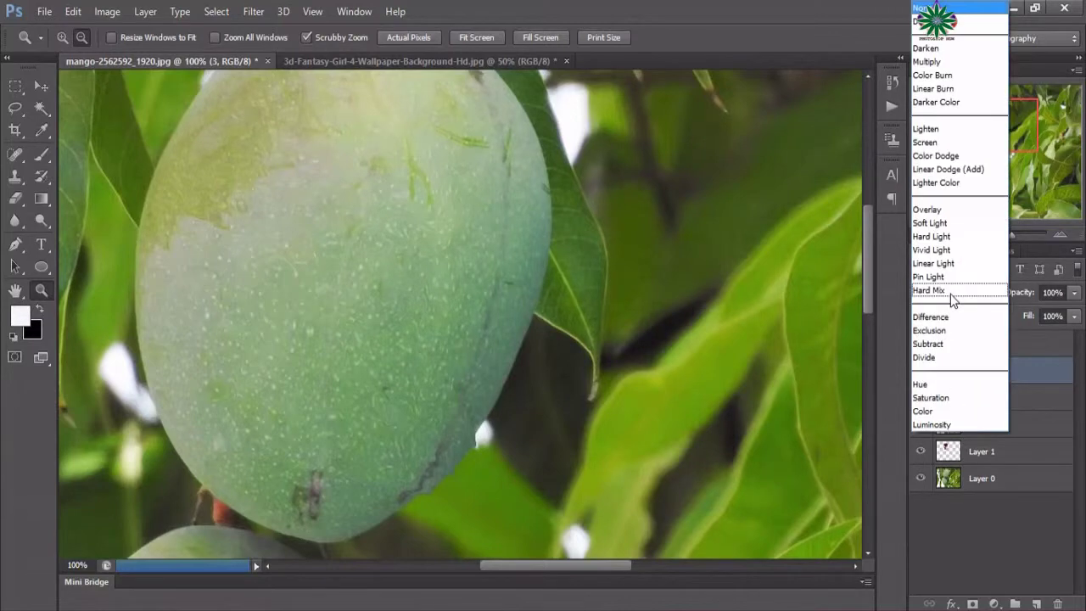
click(934, 61)
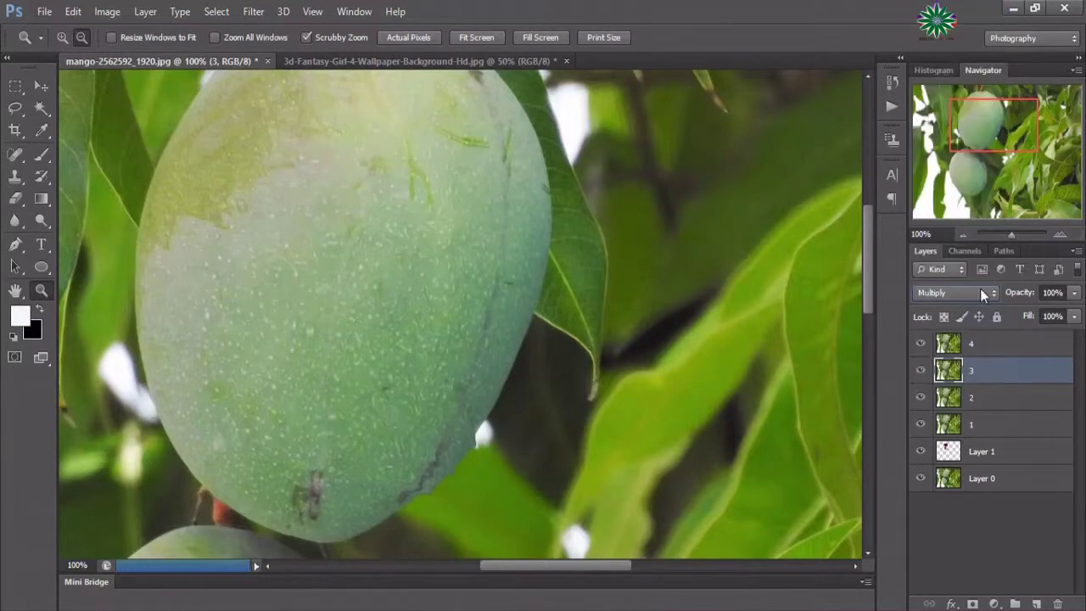
click(992, 348)
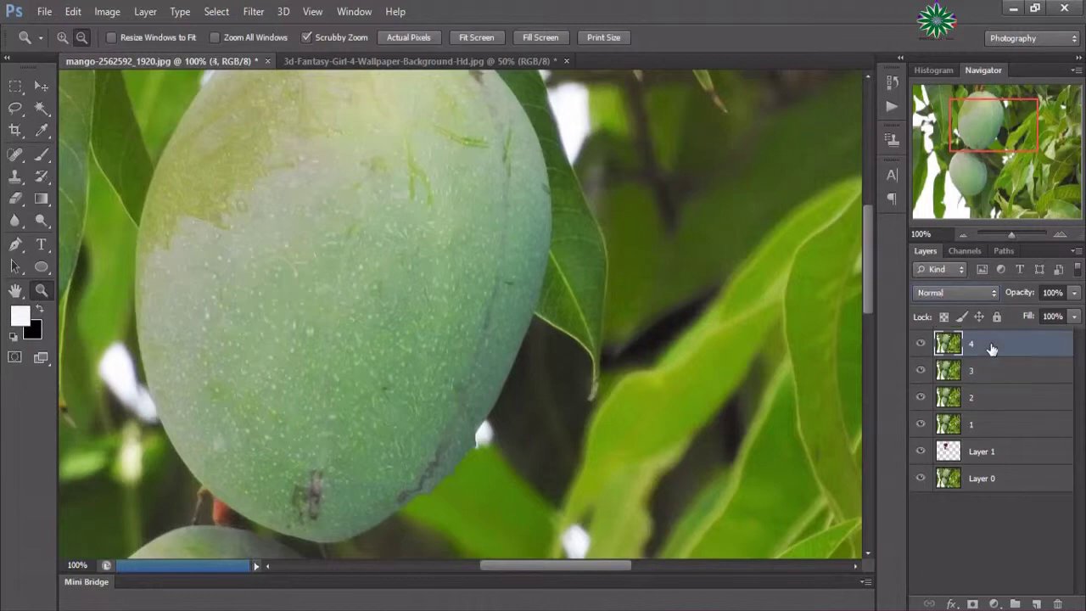
click(967, 294)
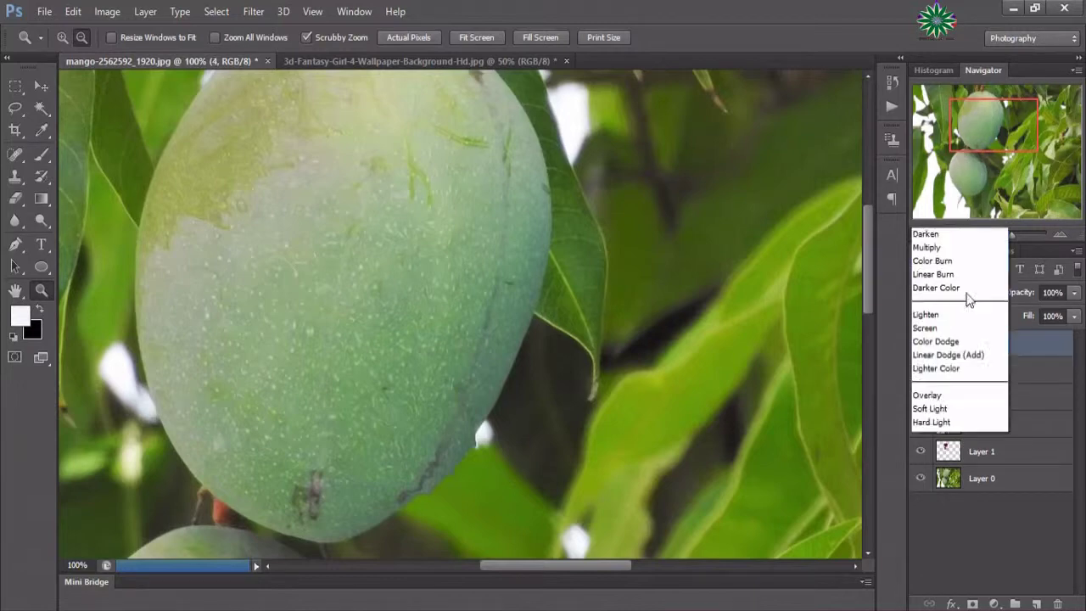
click(933, 411)
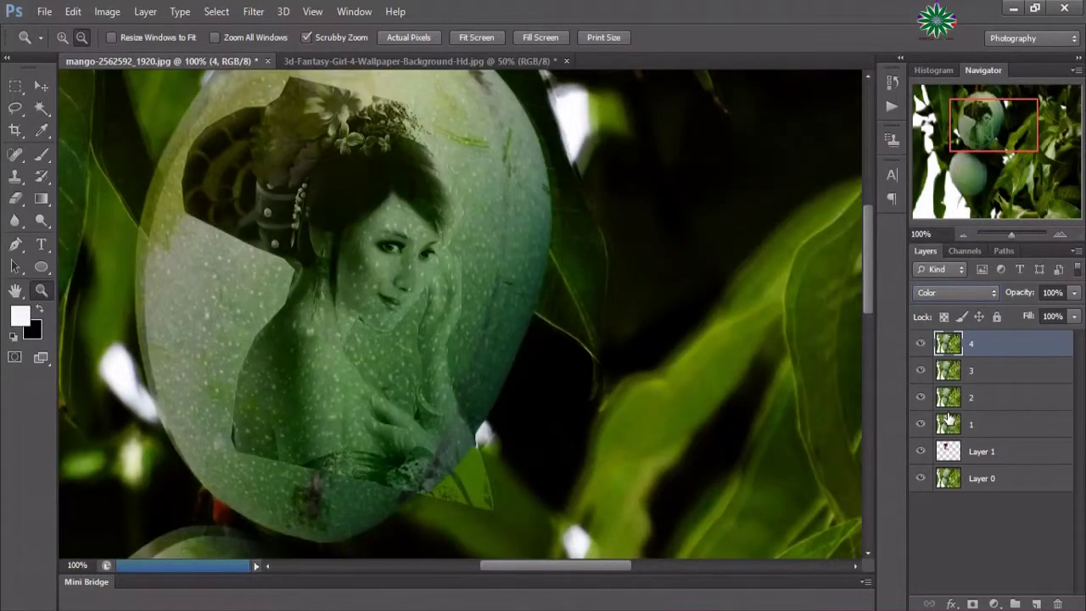
click(990, 454)
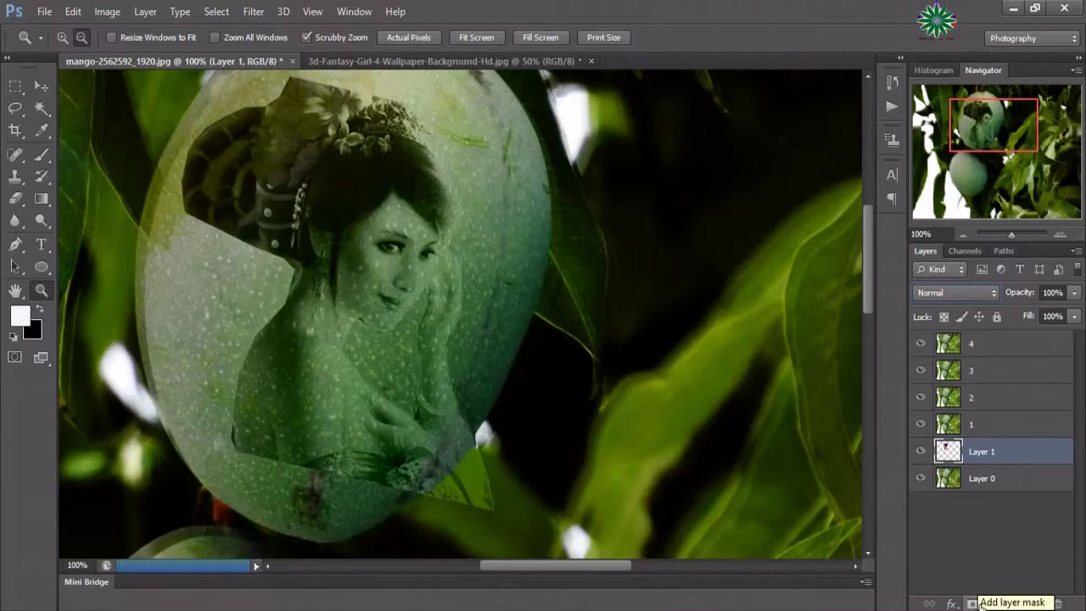
- Add a layer mask to Layer 1 and fill it with black using Ctrl+Delete
click(973, 603)
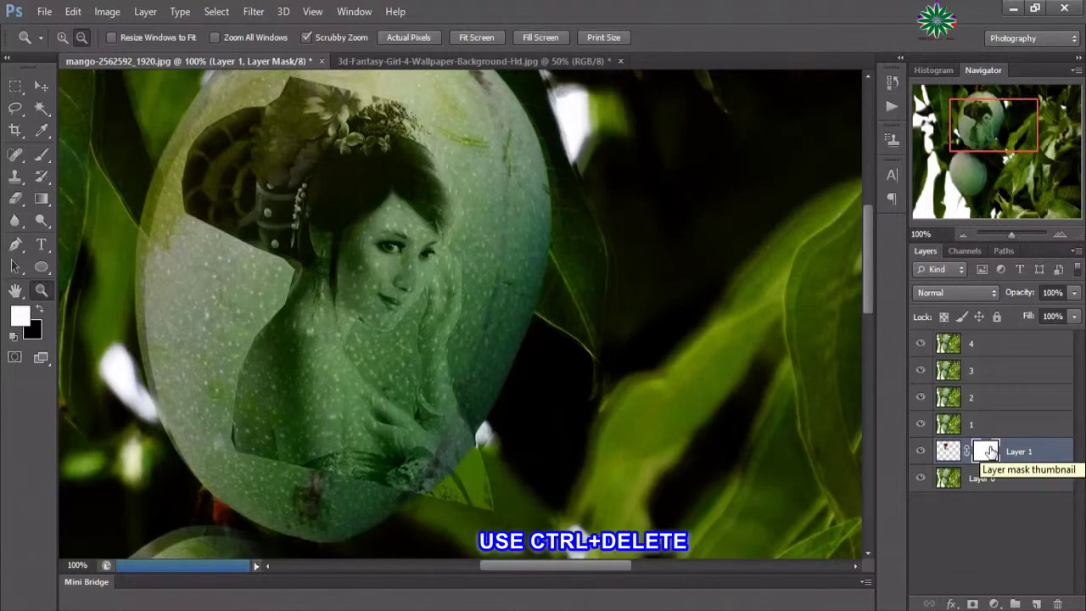
key(ctrl+Delete)
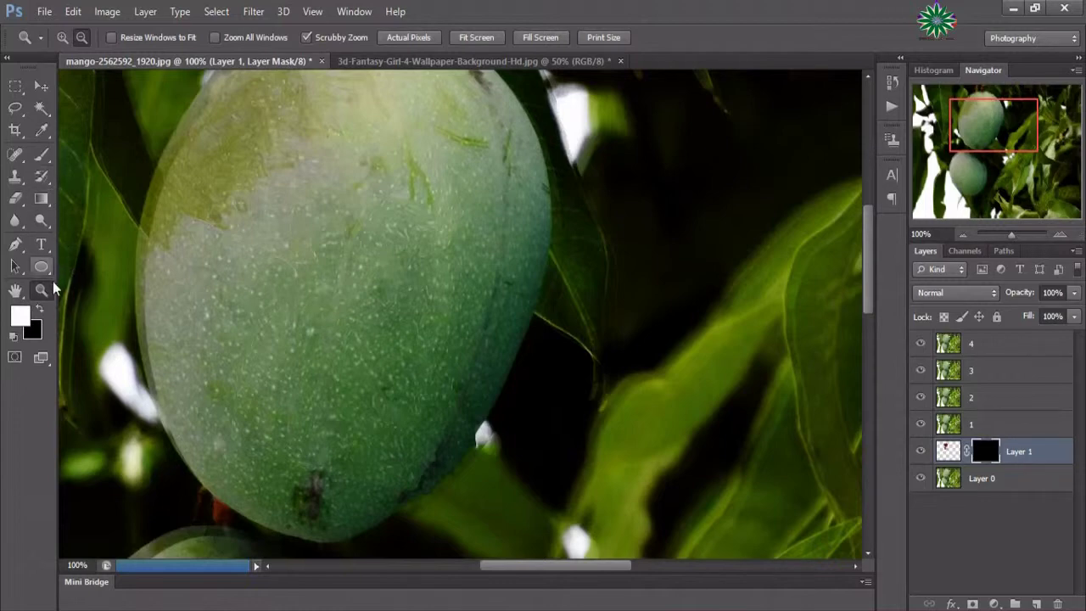
- Paint soft white on Layer 1's mask to faintly reveal the woman on the upper mango
click(42, 157)
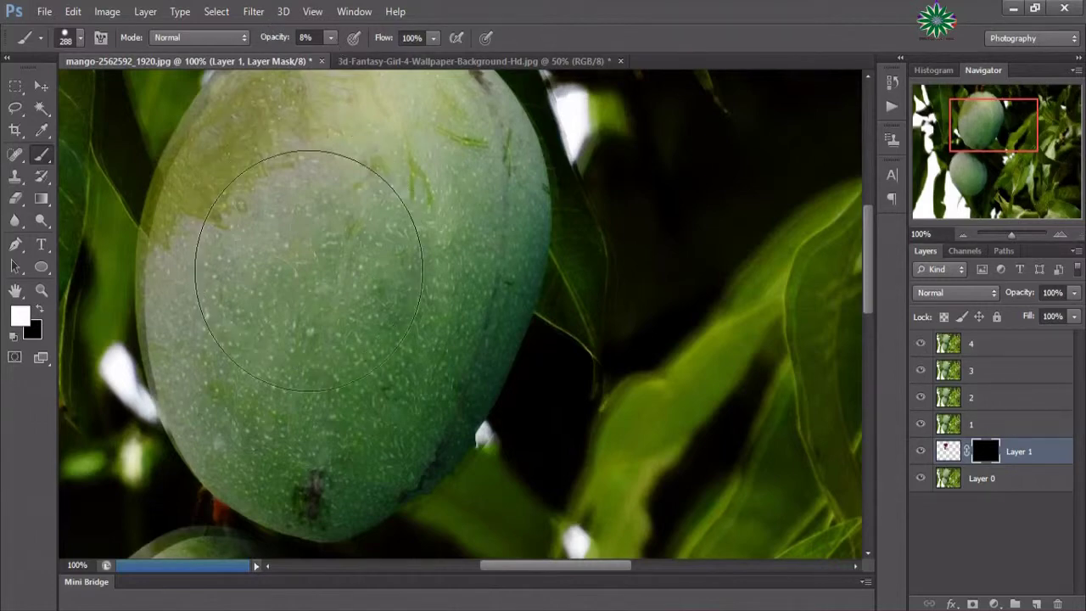
mouse_move(309, 272)
mouse_down()
mouse_move(396, 283)
mouse_move(372, 322)
mouse_move(317, 265)
mouse_move(388, 194)
mouse_move(387, 303)
mouse_move(363, 326)
mouse_move(339, 267)
mouse_move(344, 223)
mouse_move(327, 210)
mouse_move(351, 187)
mouse_move(413, 193)
mouse_move(338, 334)
mouse_move(326, 314)
mouse_move(399, 305)
mouse_move(373, 215)
mouse_move(399, 230)
mouse_move(327, 206)
mouse_move(344, 195)
mouse_move(393, 206)
mouse_move(458, 194)
mouse_move(399, 255)
mouse_move(382, 246)
mouse_move(309, 375)
mouse_move(364, 369)
mouse_move(363, 207)
mouse_move(388, 193)
mouse_move(382, 219)
mouse_move(433, 186)
mouse_move(441, 212)
mouse_move(374, 340)
mouse_move(364, 230)
mouse_move(400, 194)
mouse_move(359, 288)
mouse_up()
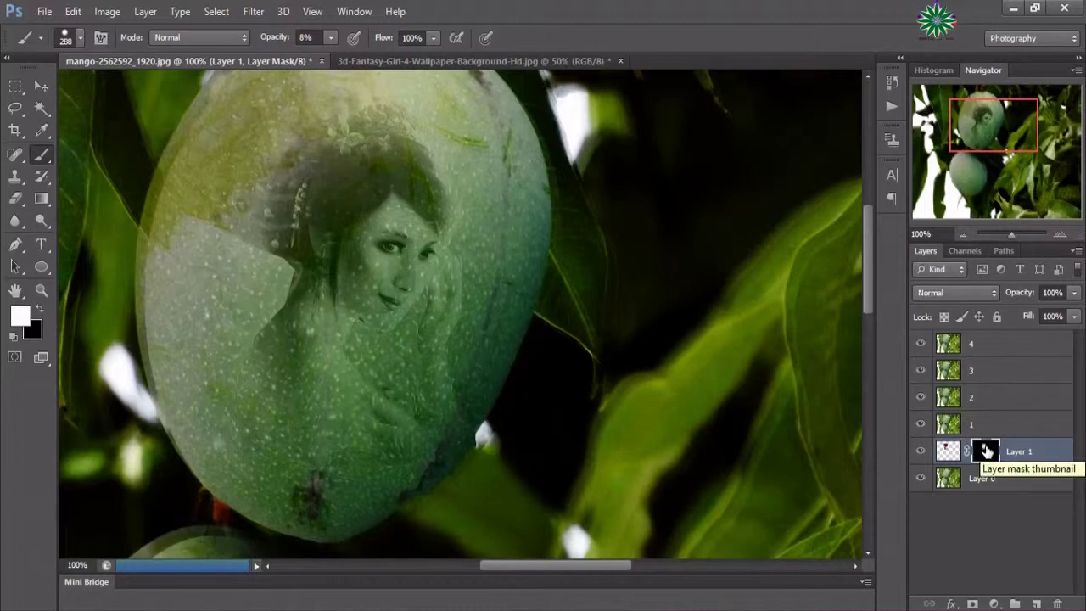
- Copy Layer 1's painted mask onto layers 1 and 2
drag(987, 452, 983, 426)
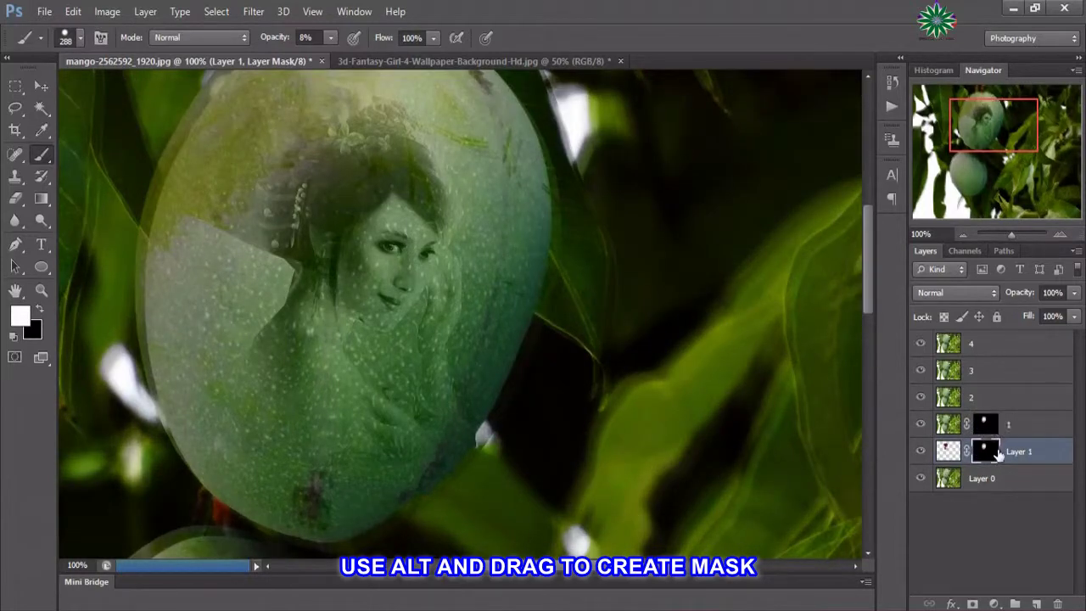
drag(985, 427, 984, 348)
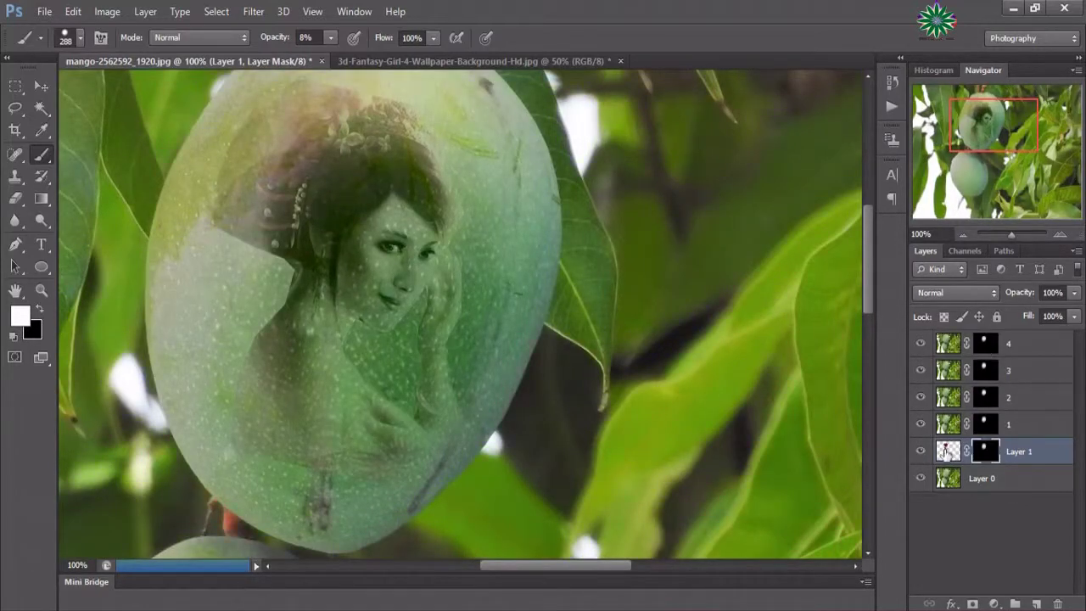
click(920, 426)
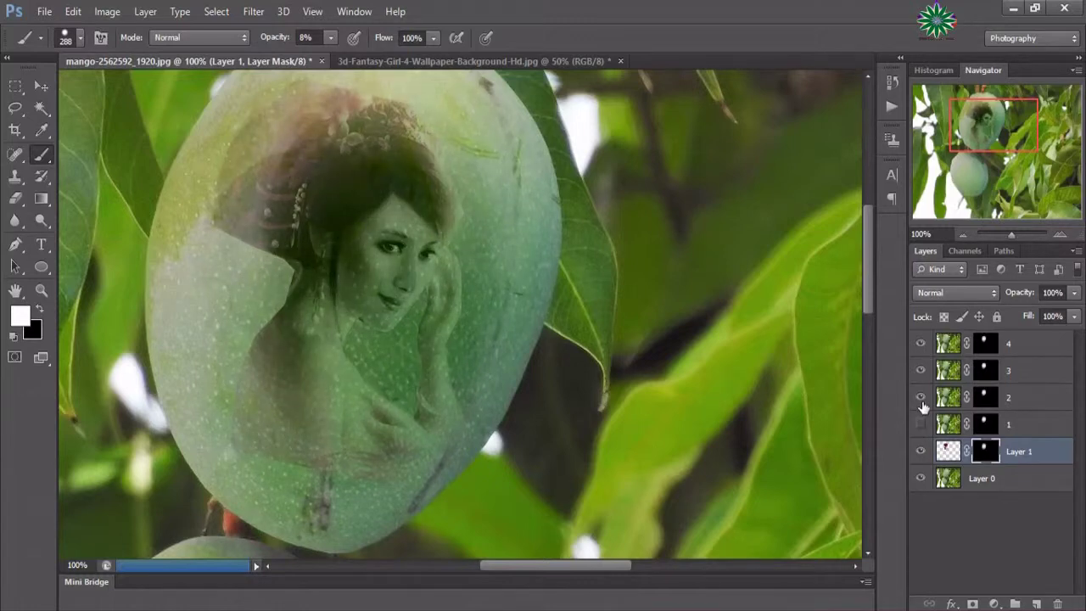
click(921, 397)
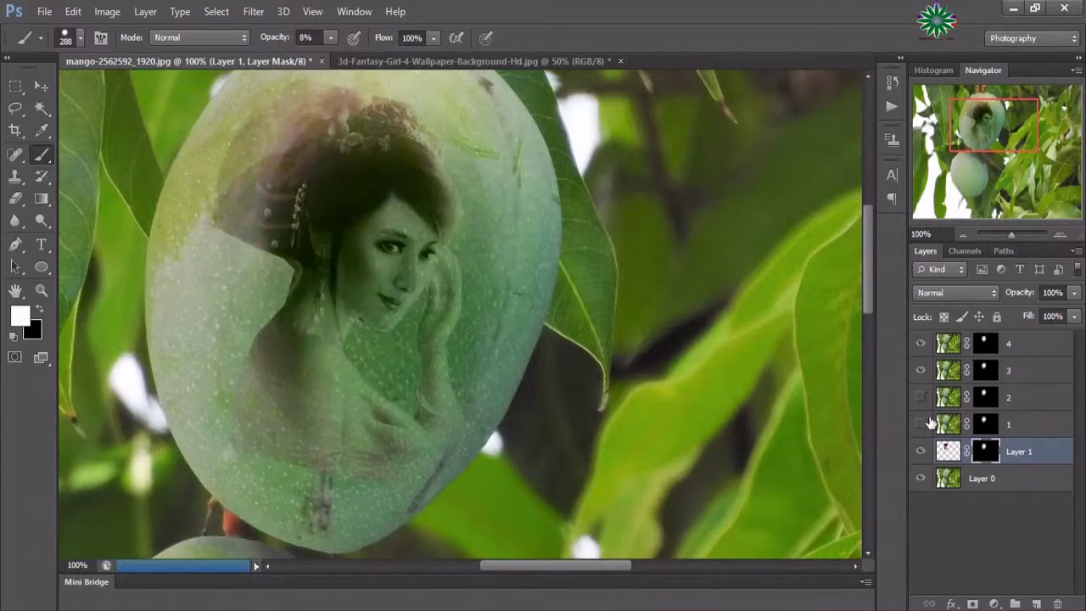
click(922, 397)
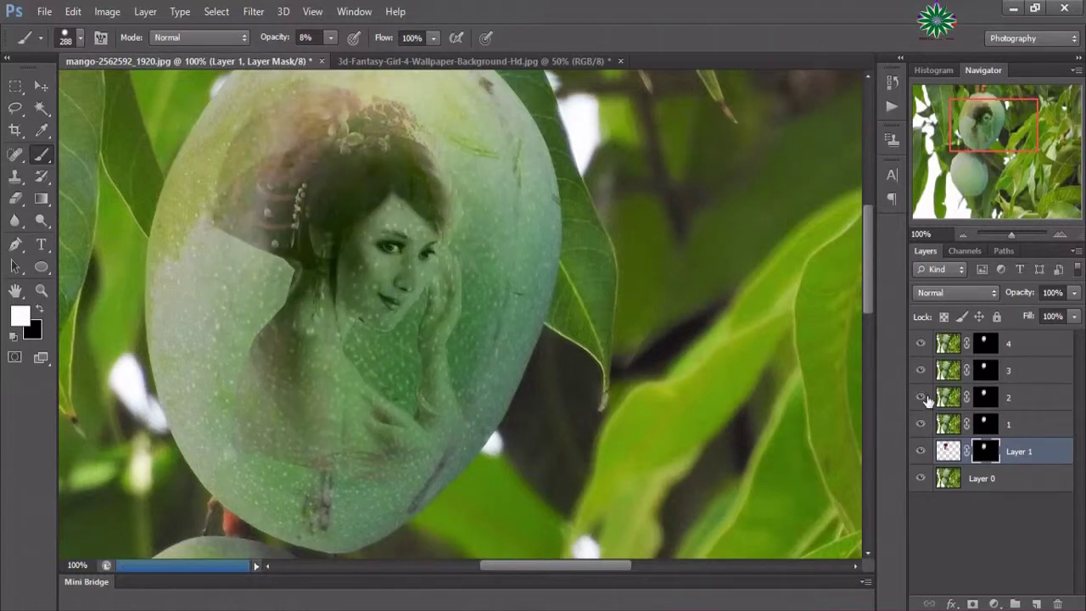
click(922, 397)
click(921, 372)
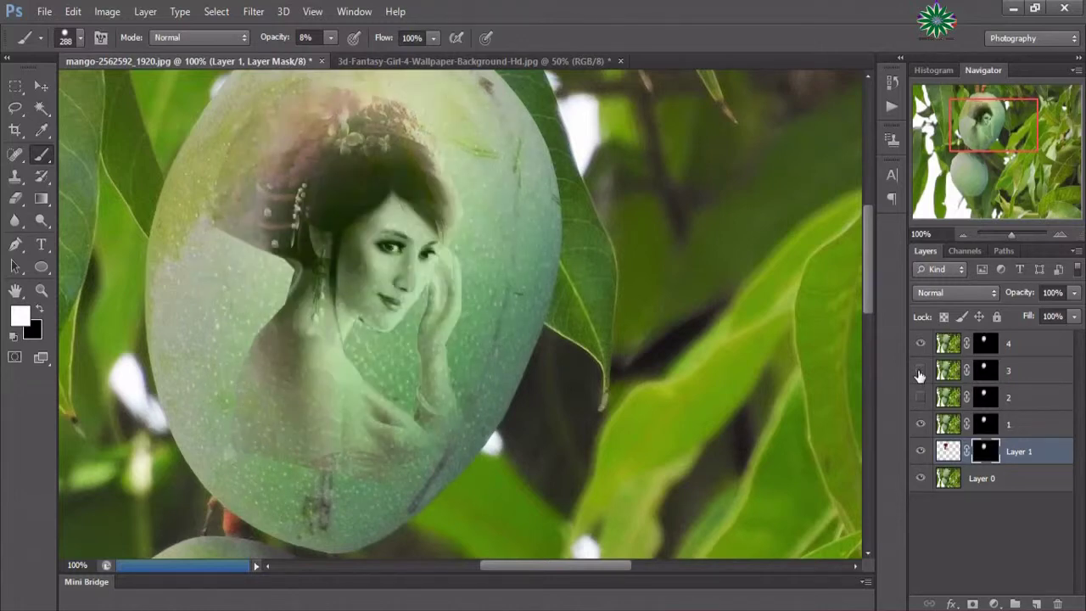
click(921, 372)
click(920, 344)
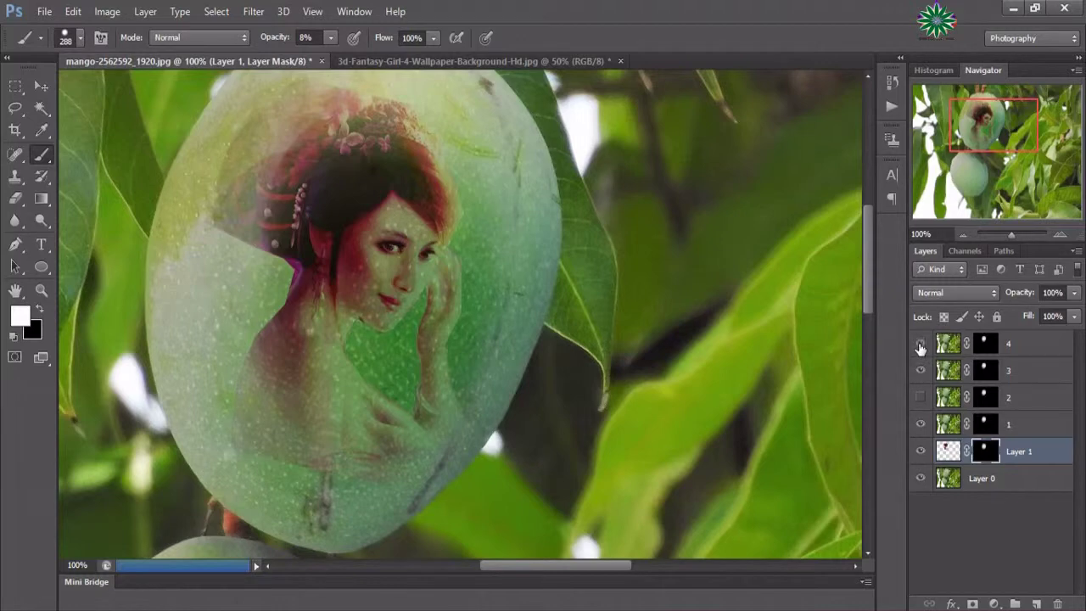
click(921, 397)
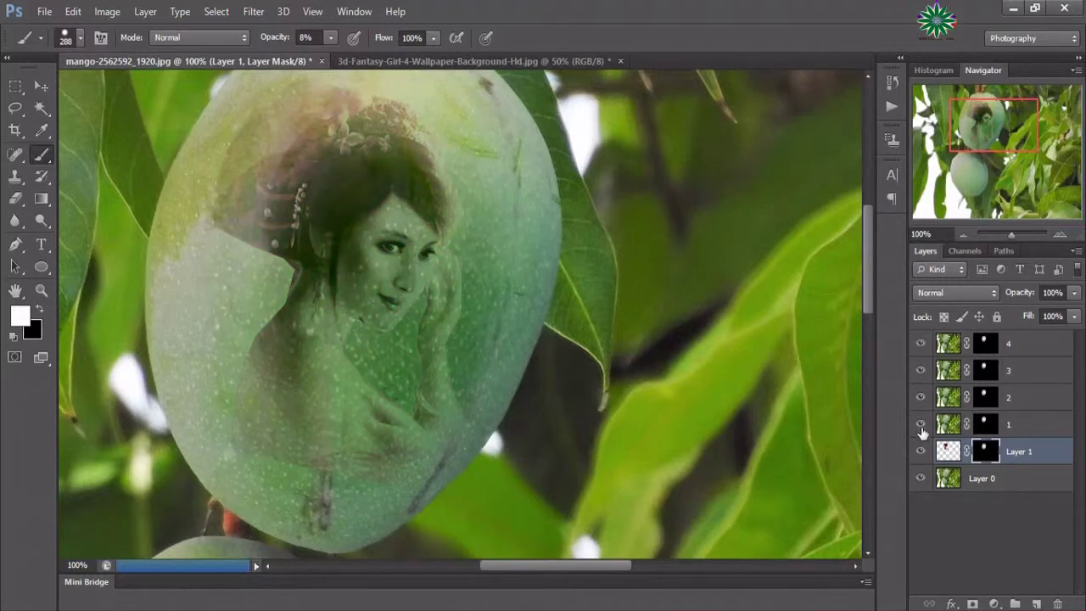
click(921, 424)
click(922, 426)
click(921, 424)
click(921, 397)
click(921, 370)
click(921, 343)
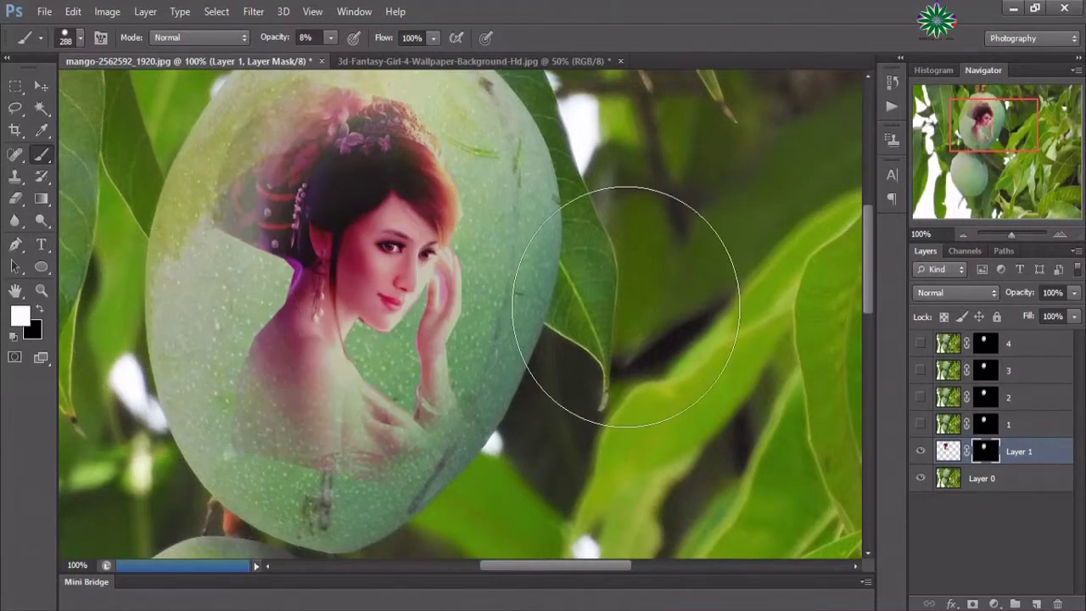
click(921, 343)
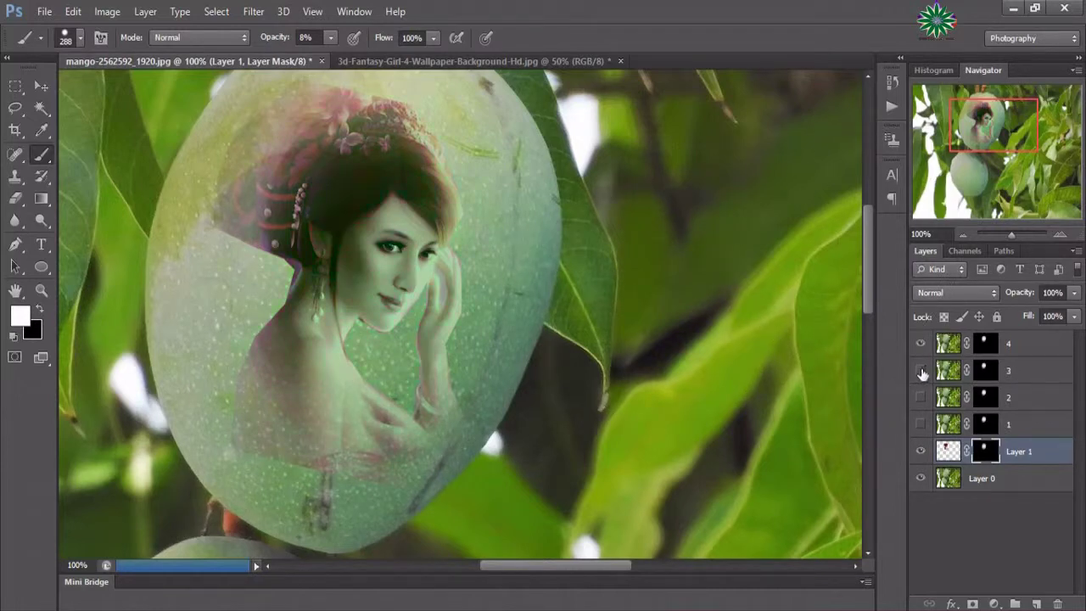
click(921, 370)
click(921, 397)
click(921, 424)
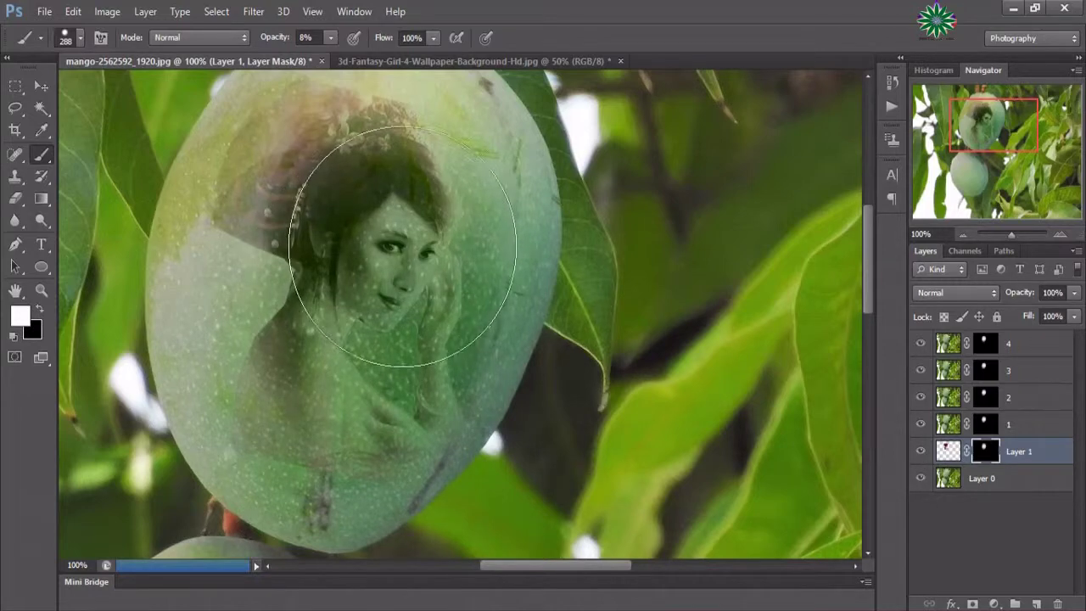
- Paint on Layer 1's image to lighten the woman's hair, face and left shoulder
click(948, 451)
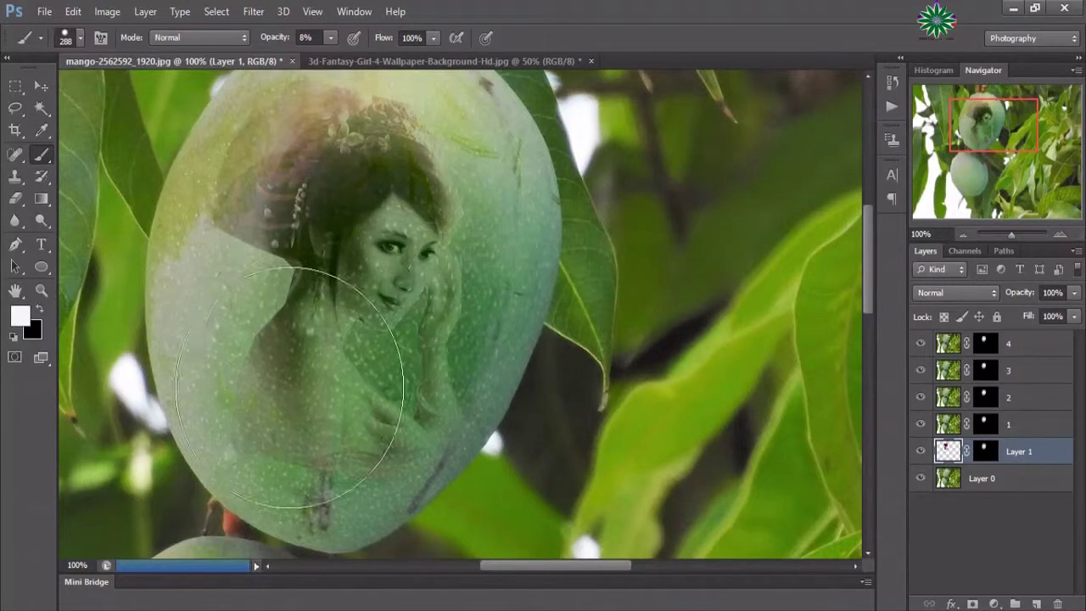
click(365, 246)
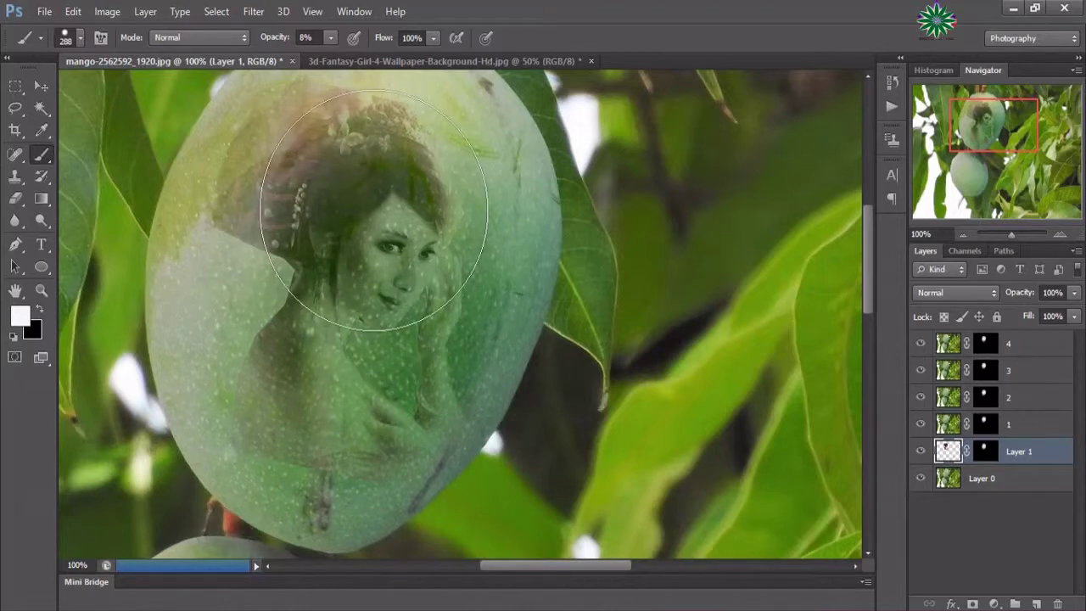
click(360, 209)
click(348, 199)
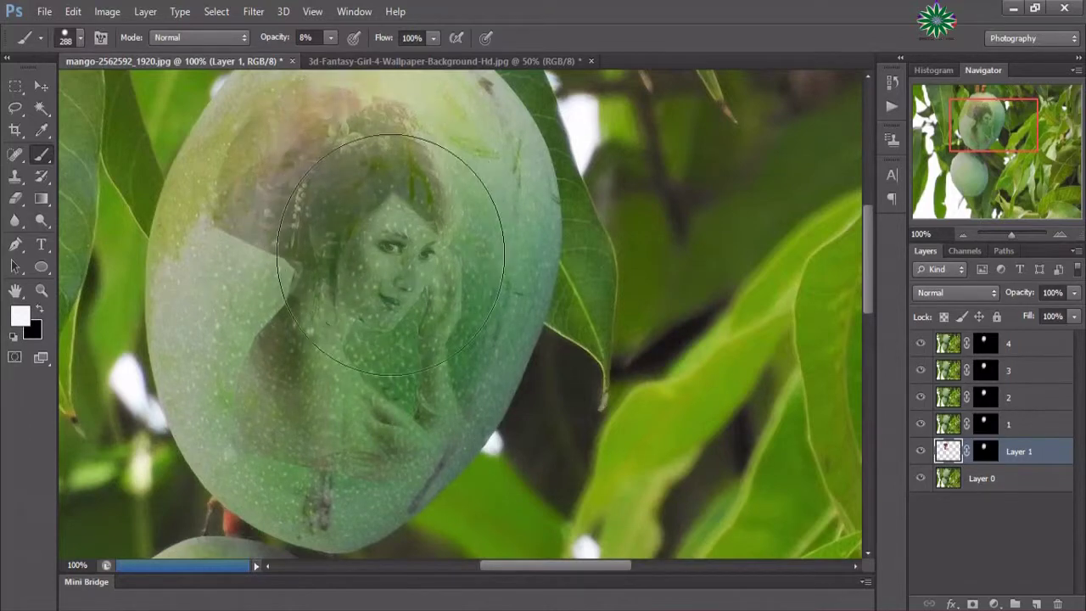
drag(376, 194, 369, 243)
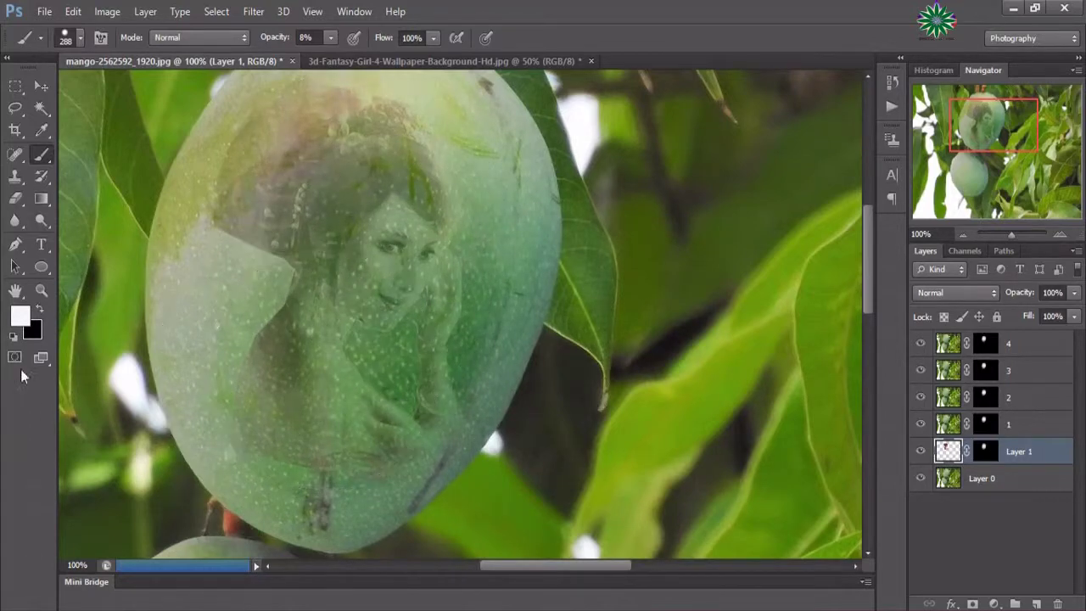
drag(345, 339, 254, 305)
drag(458, 278, 402, 274)
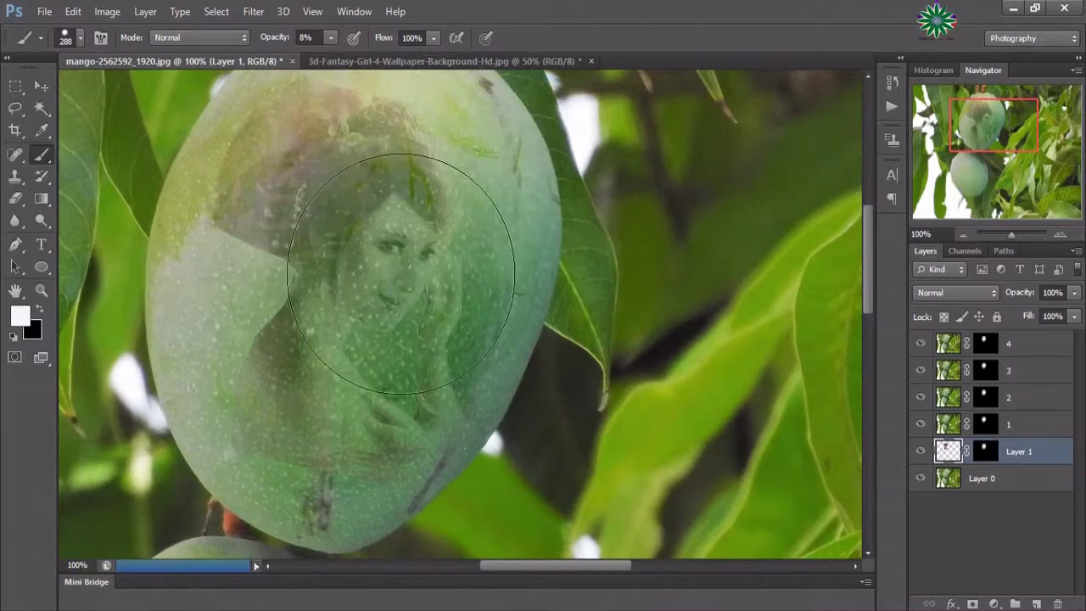
- Paint more white on Layer 1's mask to reveal her face, hair, body and hand
click(984, 457)
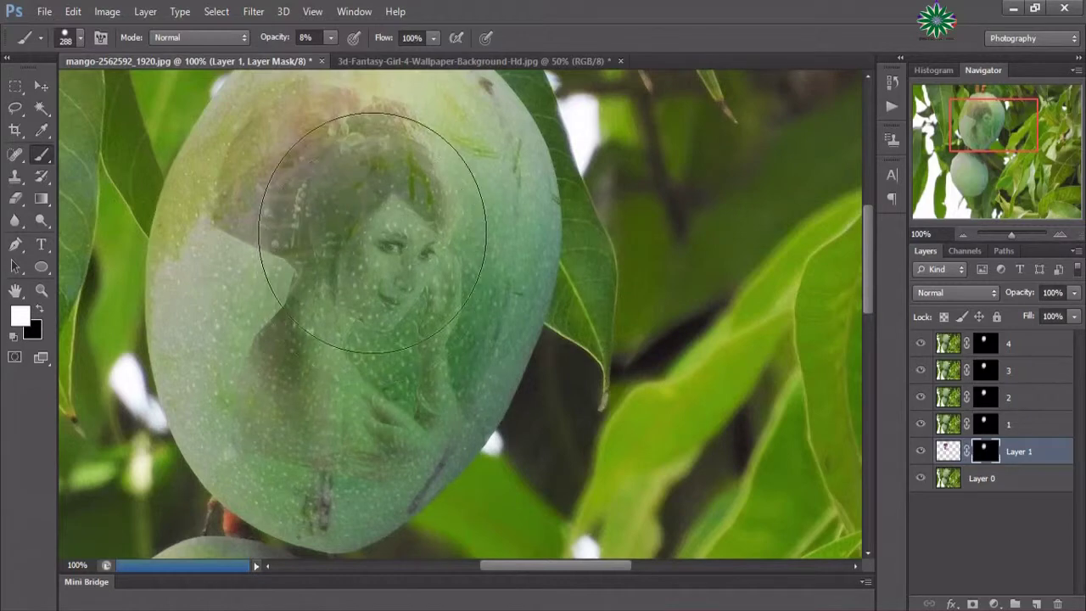
mouse_move(373, 233)
mouse_down()
mouse_move(364, 194)
mouse_move(328, 243)
mouse_move(391, 189)
mouse_move(391, 204)
mouse_up()
mouse_move(339, 255)
mouse_down()
mouse_move(292, 356)
mouse_move(315, 364)
mouse_move(314, 388)
mouse_move(340, 407)
mouse_up()
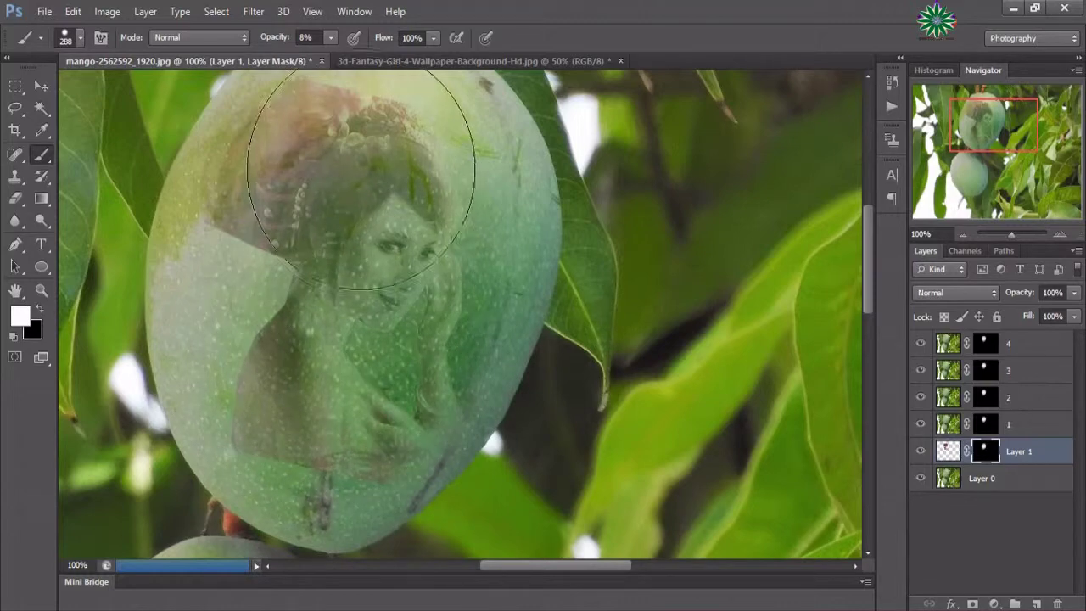
mouse_move(361, 176)
mouse_down()
mouse_move(394, 267)
mouse_move(370, 242)
mouse_move(344, 280)
mouse_move(399, 279)
mouse_up()
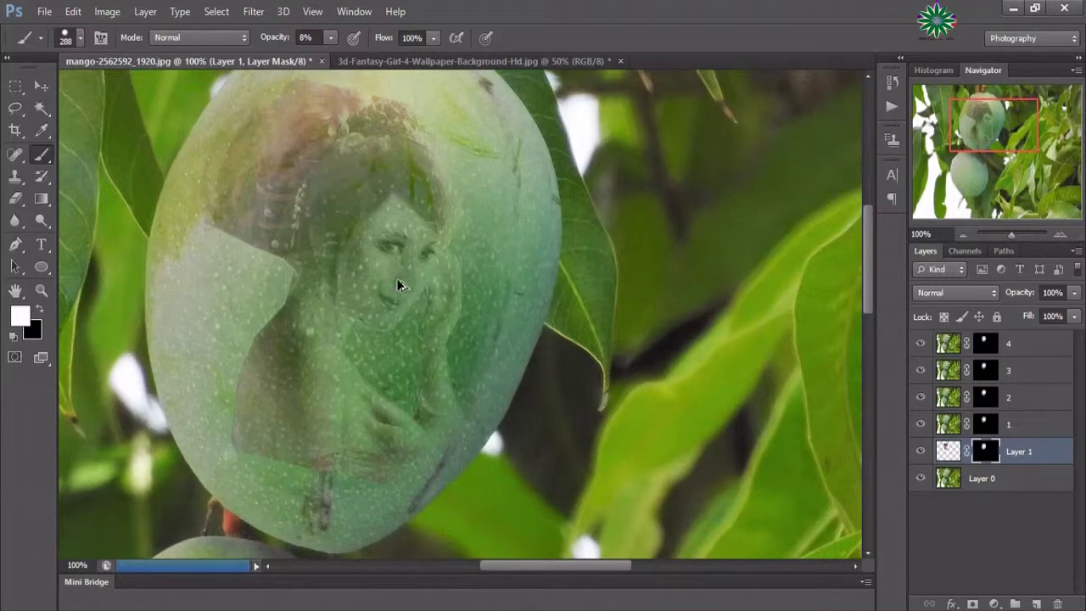
mouse_move(398, 284)
mouse_down()
mouse_move(365, 243)
mouse_move(388, 230)
mouse_up()
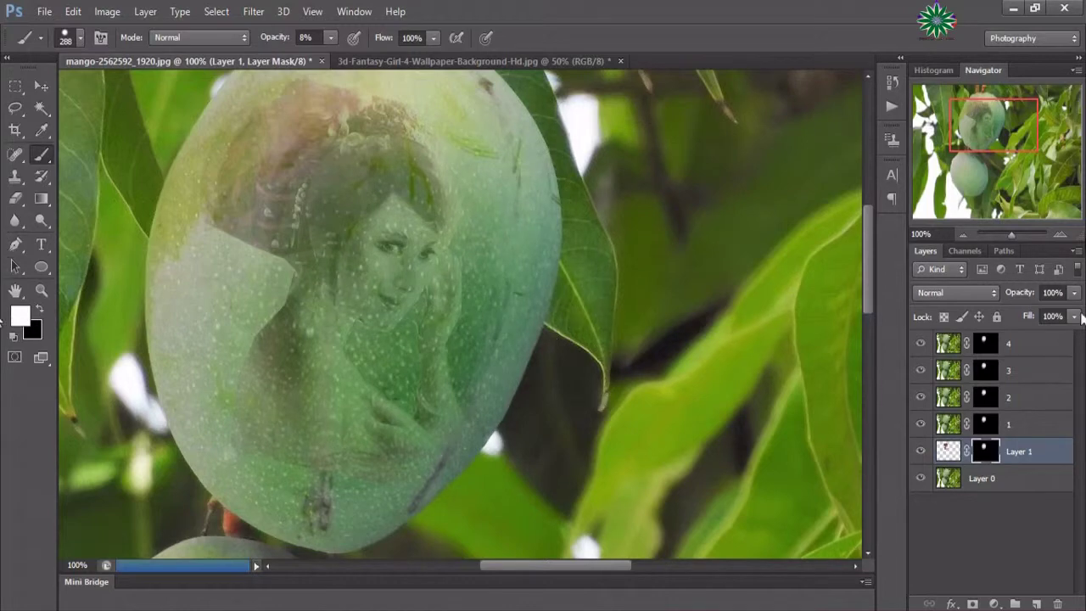
drag(310, 187, 386, 208)
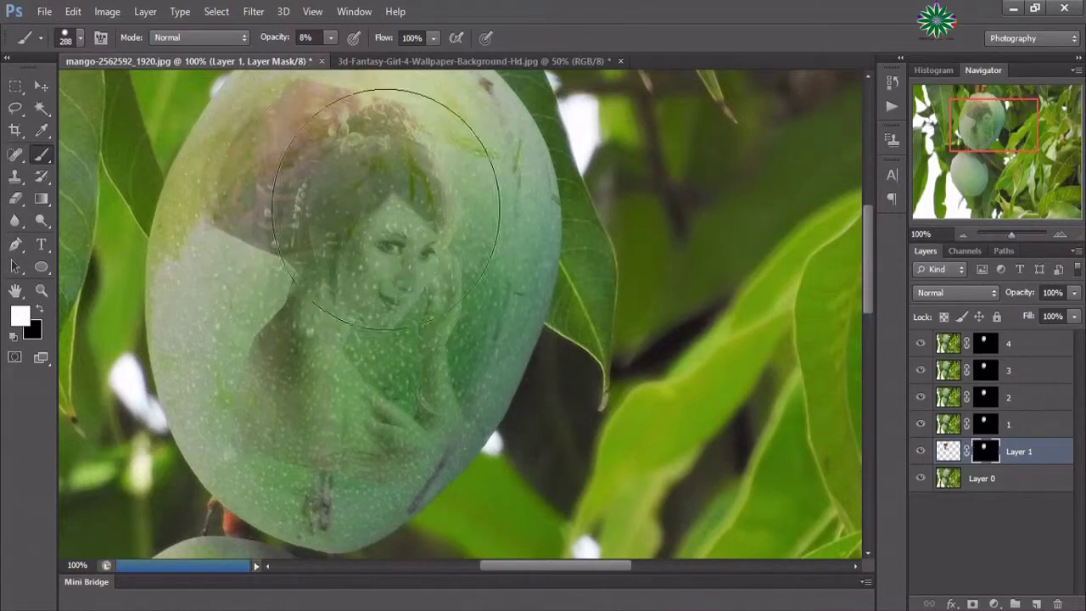